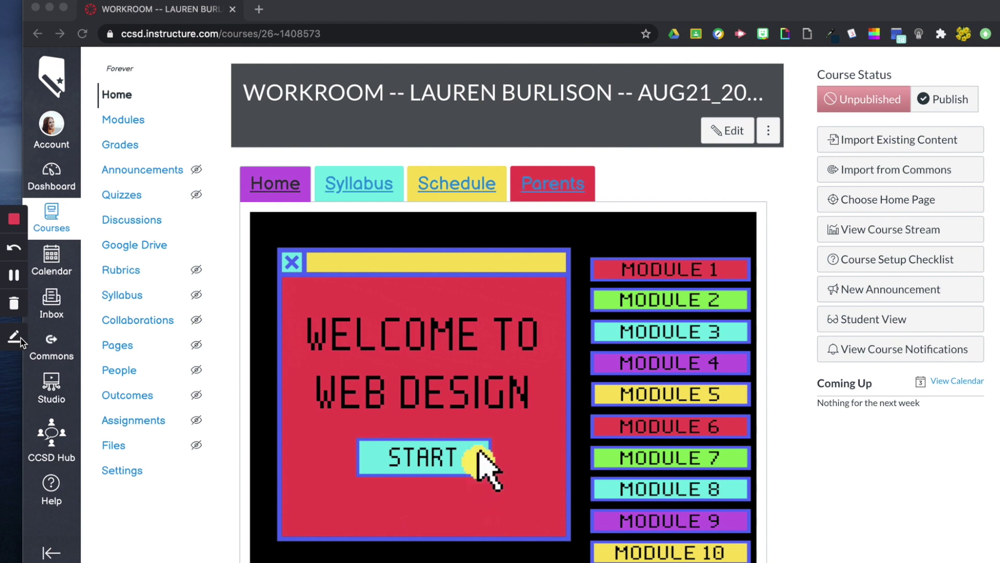
scroll(270, 322, up, 1)
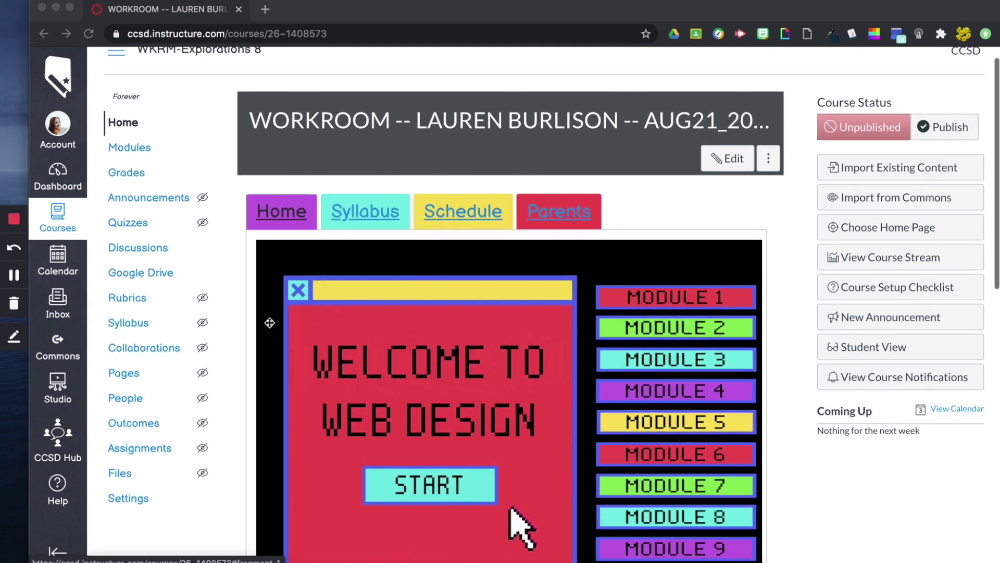
scroll(270, 323, up, 1)
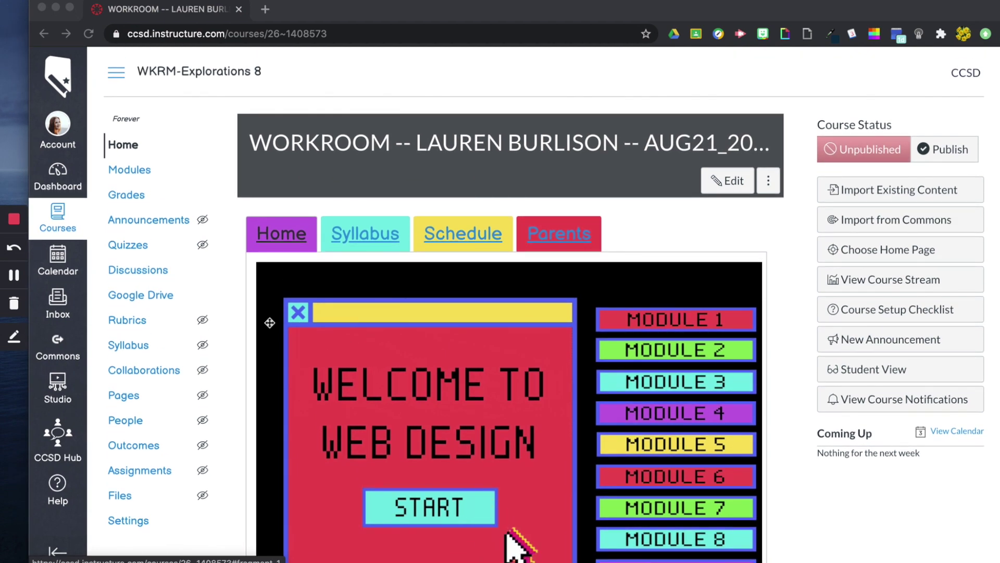
scroll(270, 322, down, 1)
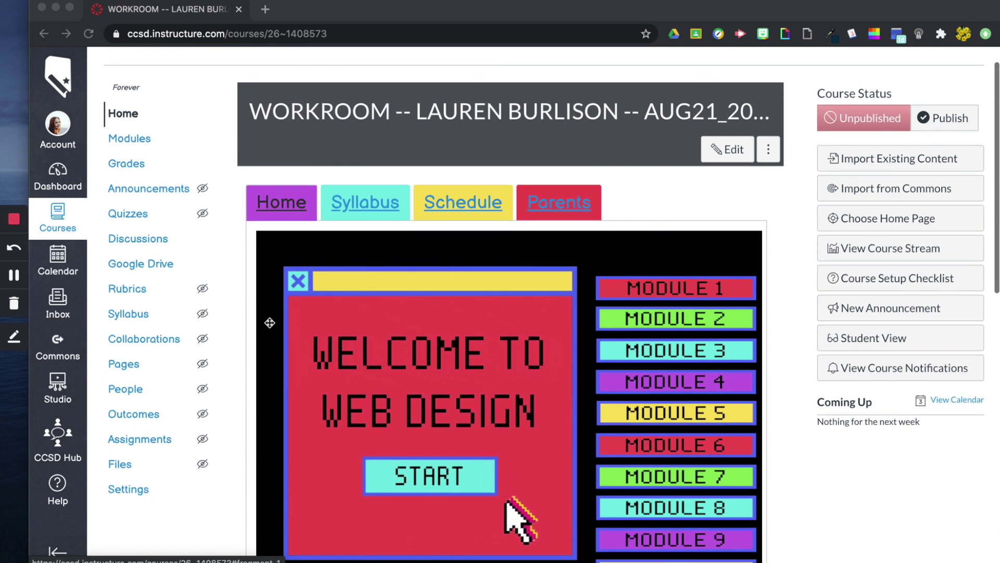
scroll(269, 322, down, 1)
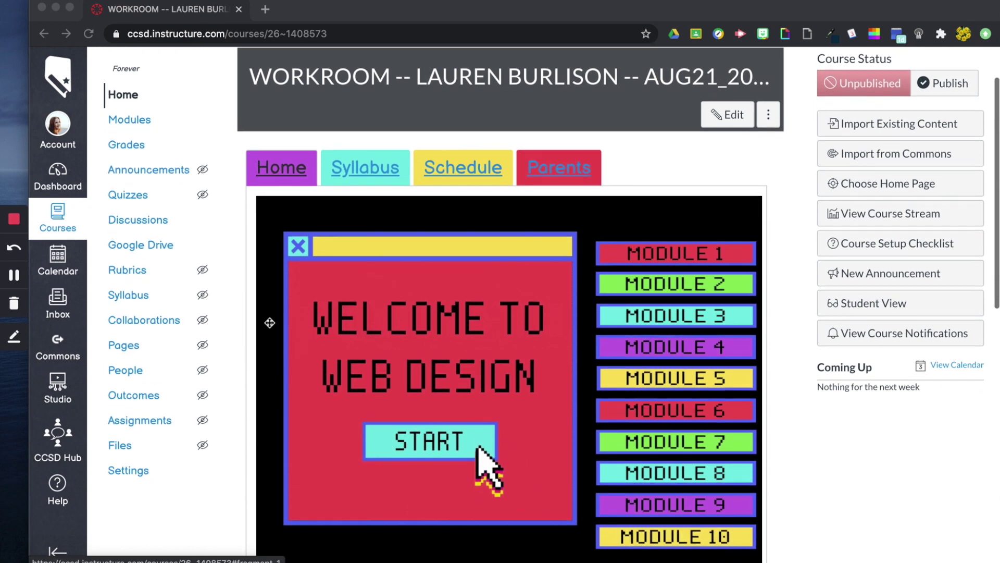
- From the Dashboard, reach the Import Content page of the unpublished Explorations 8 course via its Settings
click(66, 179)
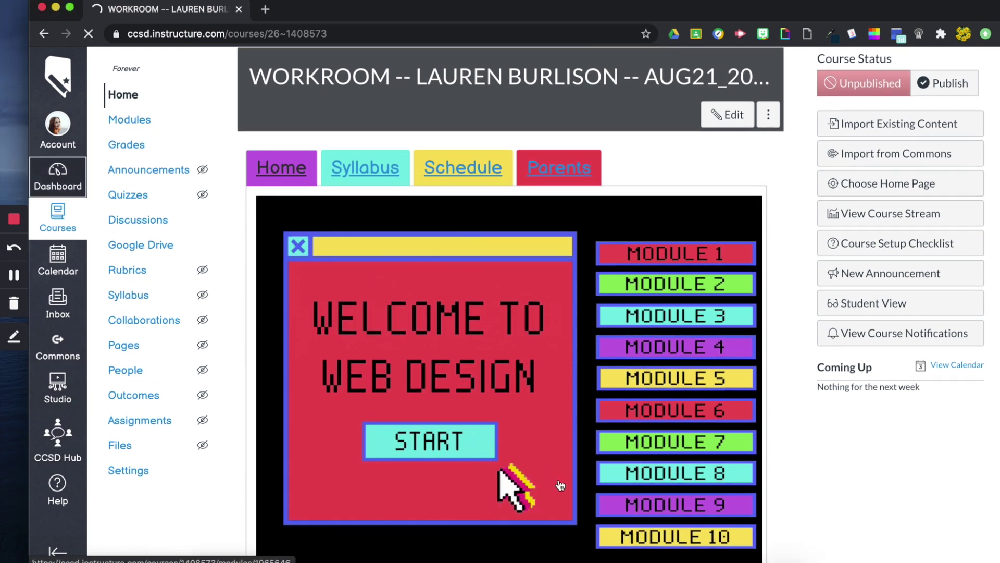
scroll(448, 373, down, 3)
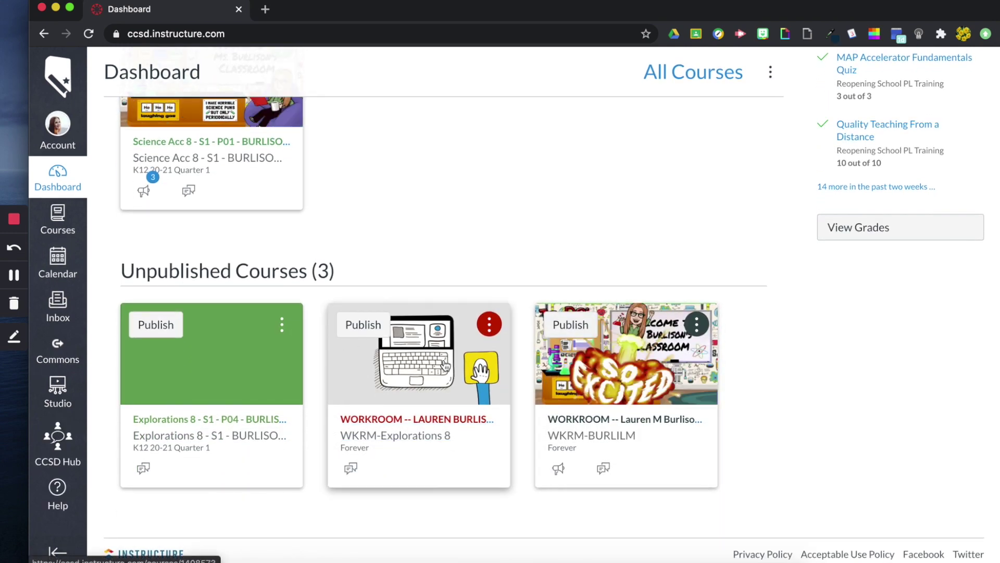
click(171, 426)
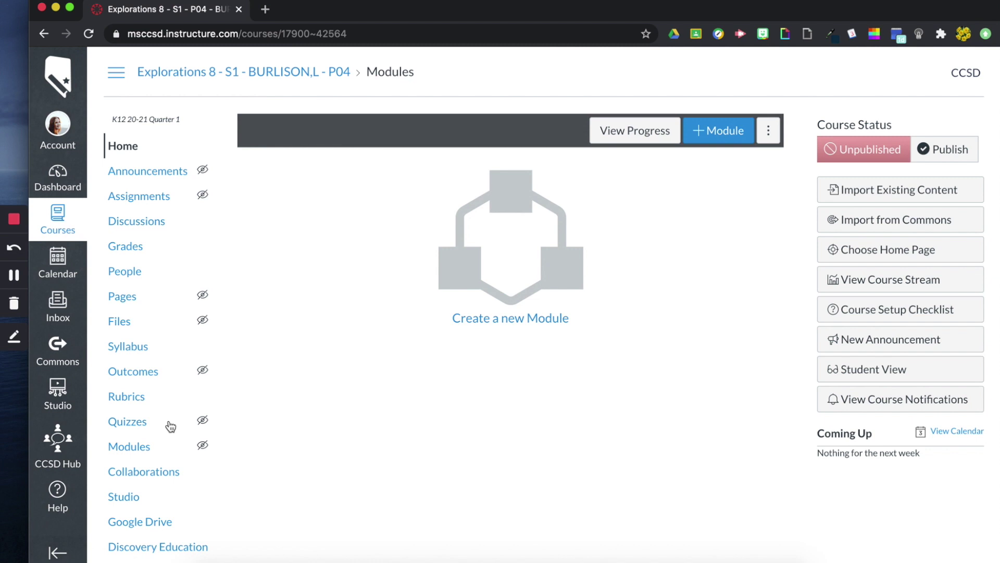
scroll(169, 427, down, 2)
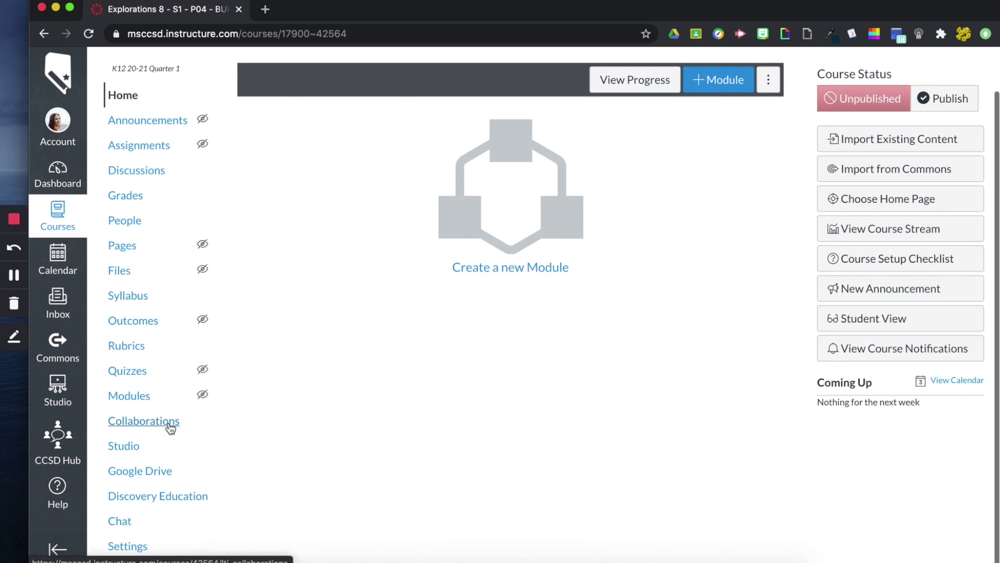
click(133, 551)
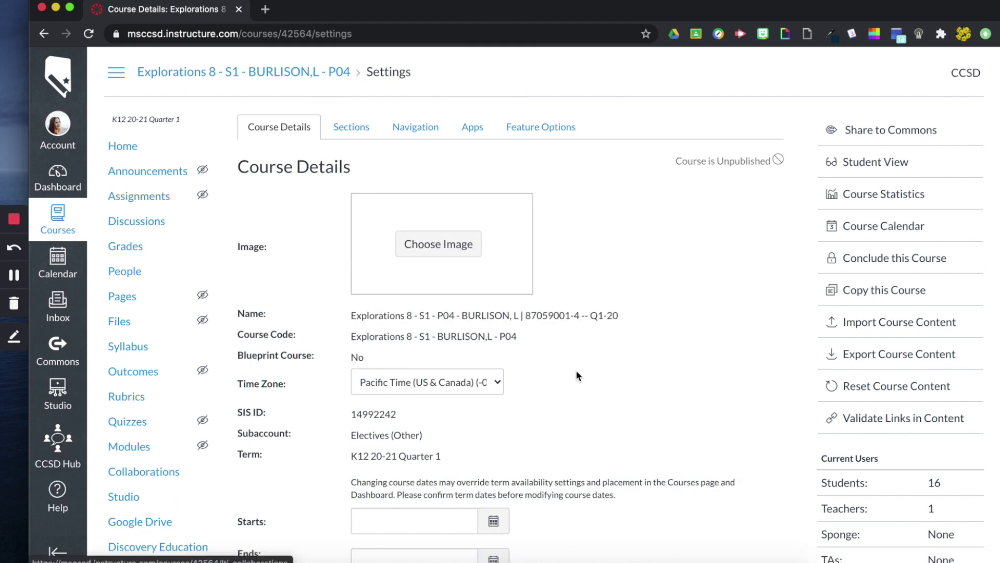
click(867, 322)
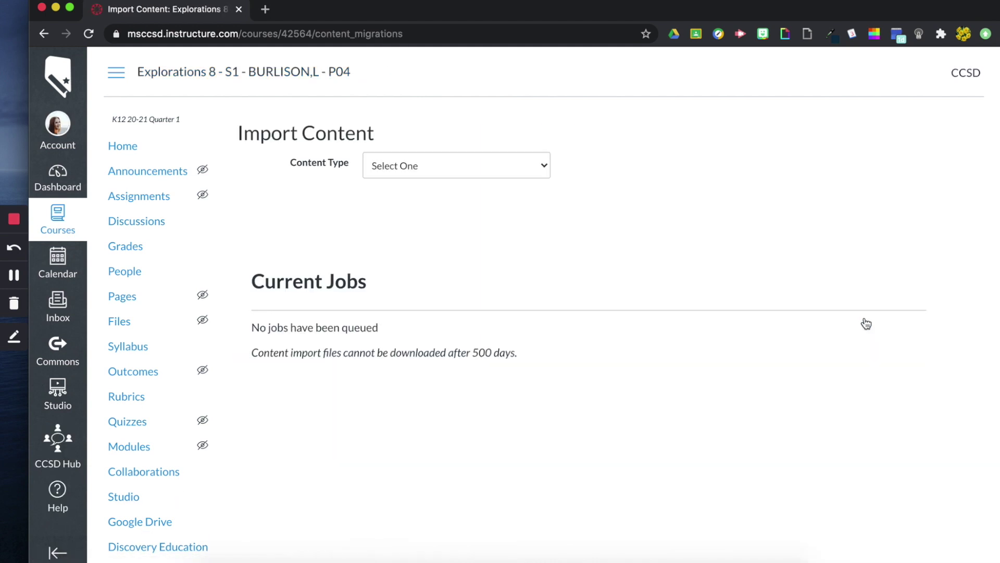
- Choose Copy a Canvas Course with the WORKROOM Lauren Burlison course as source and all content
click(474, 172)
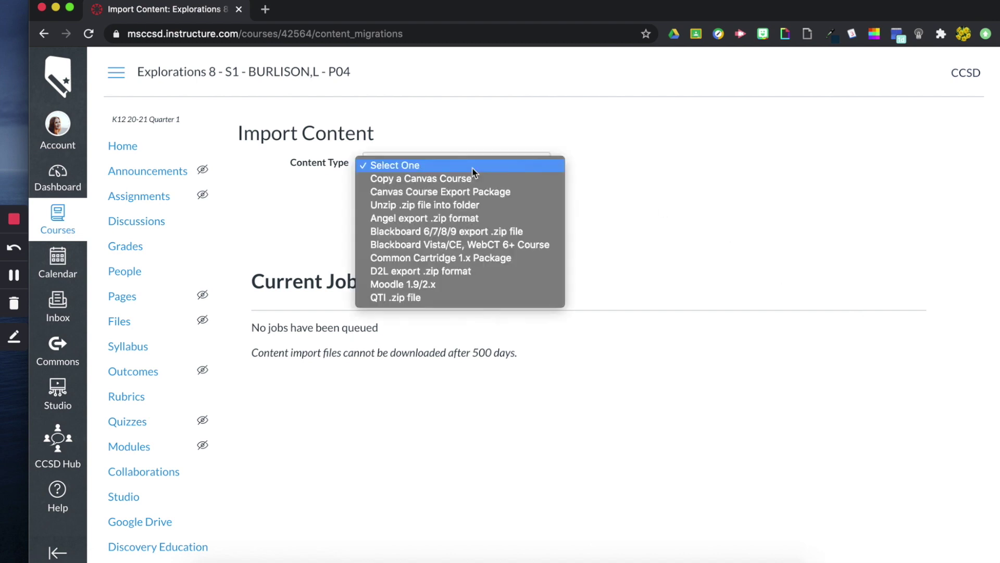
click(415, 179)
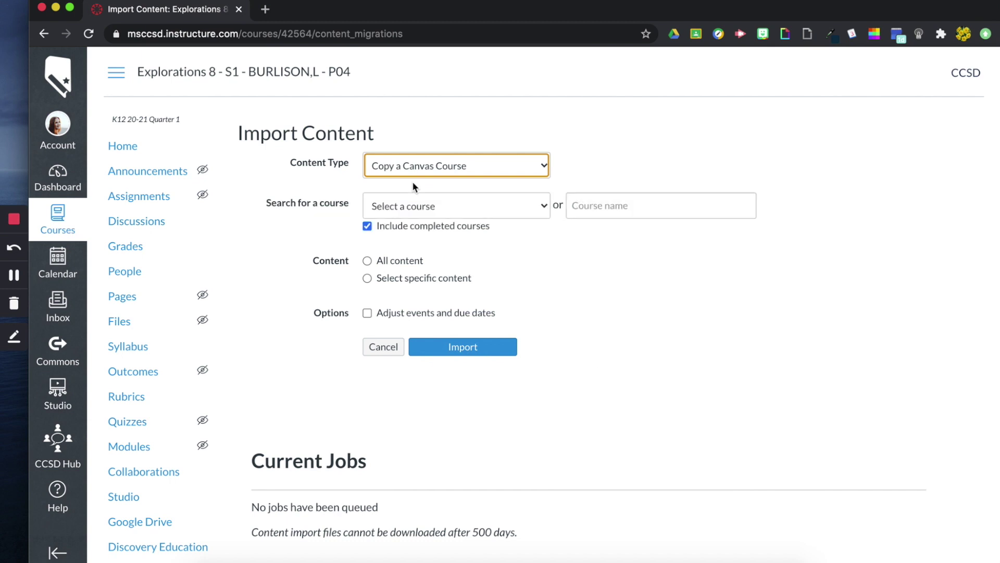
click(418, 204)
scroll(461, 313, down, 3)
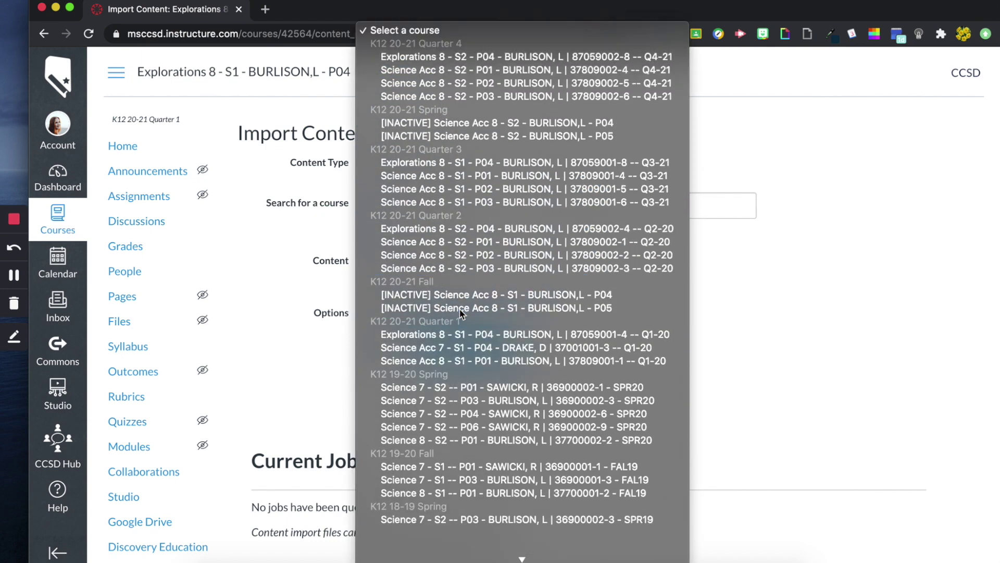
scroll(461, 313, down, 1)
scroll(462, 313, down, 5)
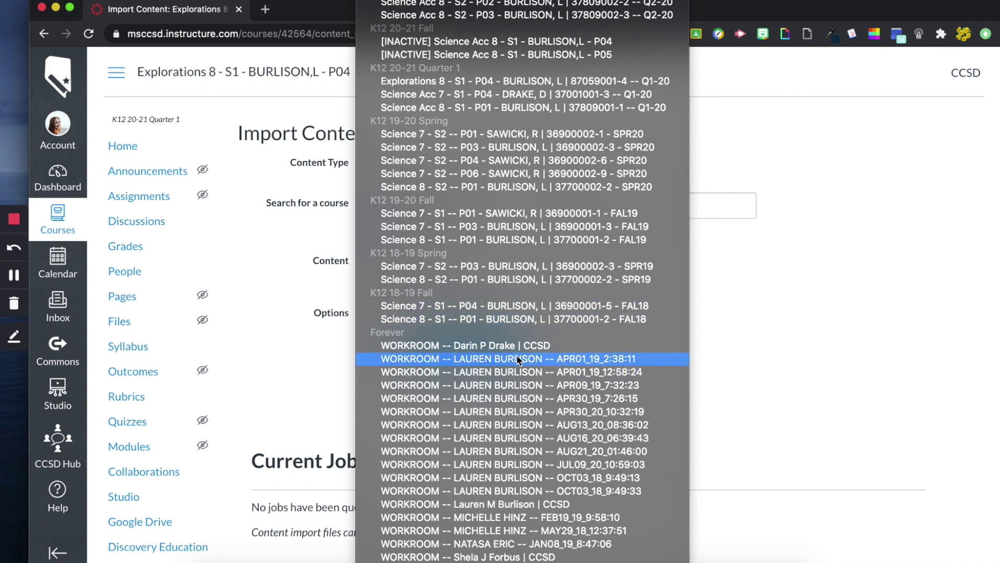
click(530, 453)
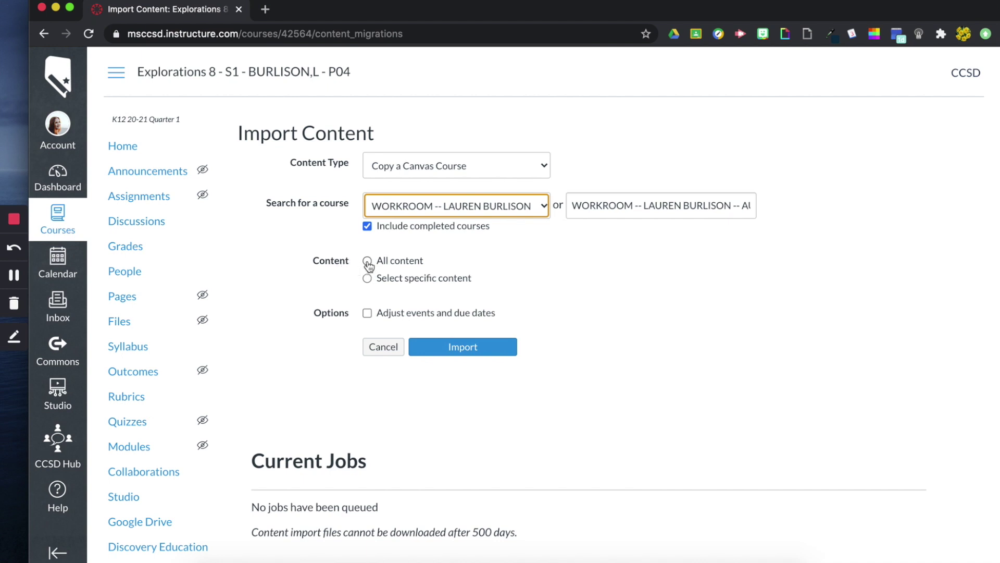
click(367, 261)
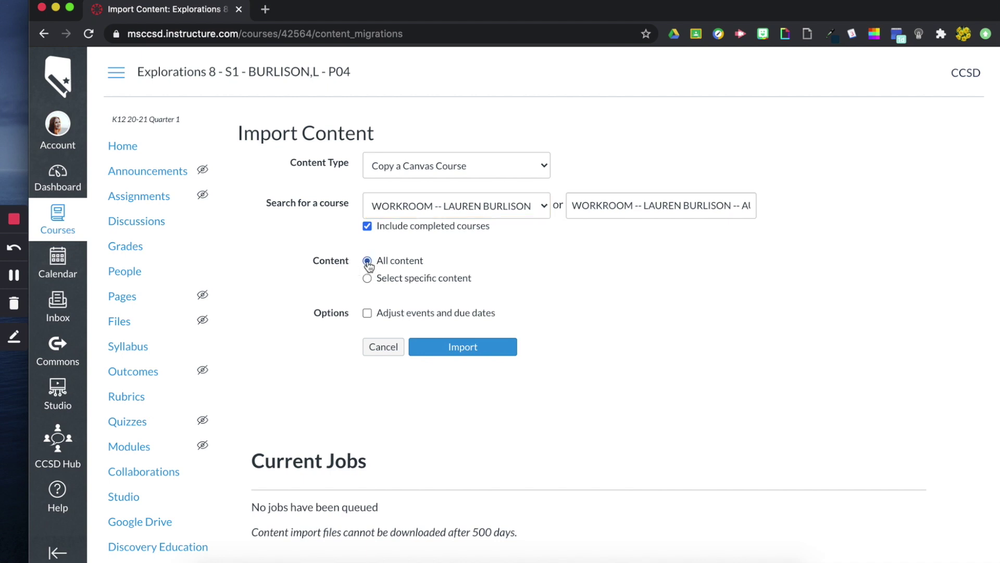
- Switch the import to Select specific content instead of all content
click(368, 279)
scroll(324, 283, up, 5)
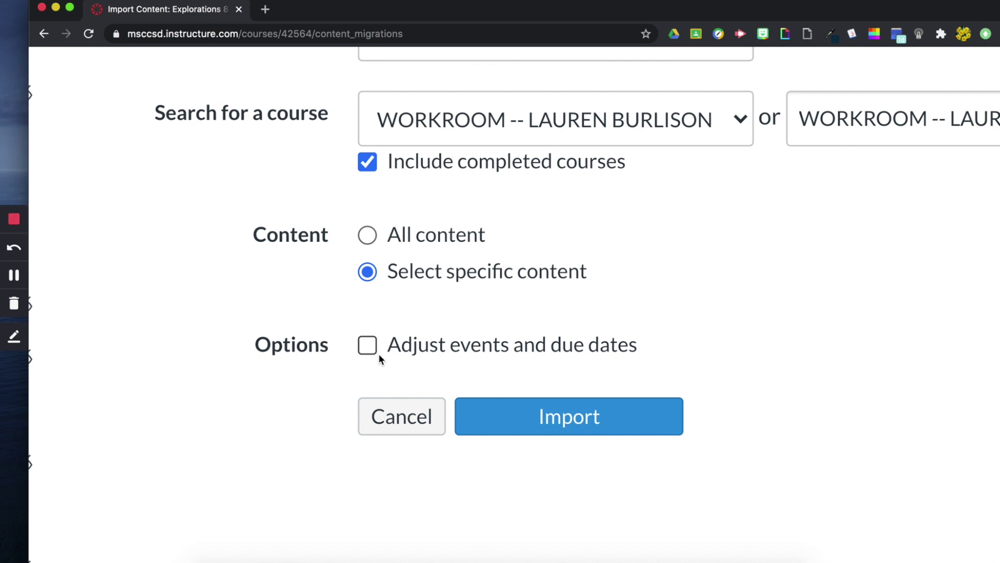
- Try date adjustment and Remove dates, leave dates unadjusted, and submit the Course Copy import
click(364, 356)
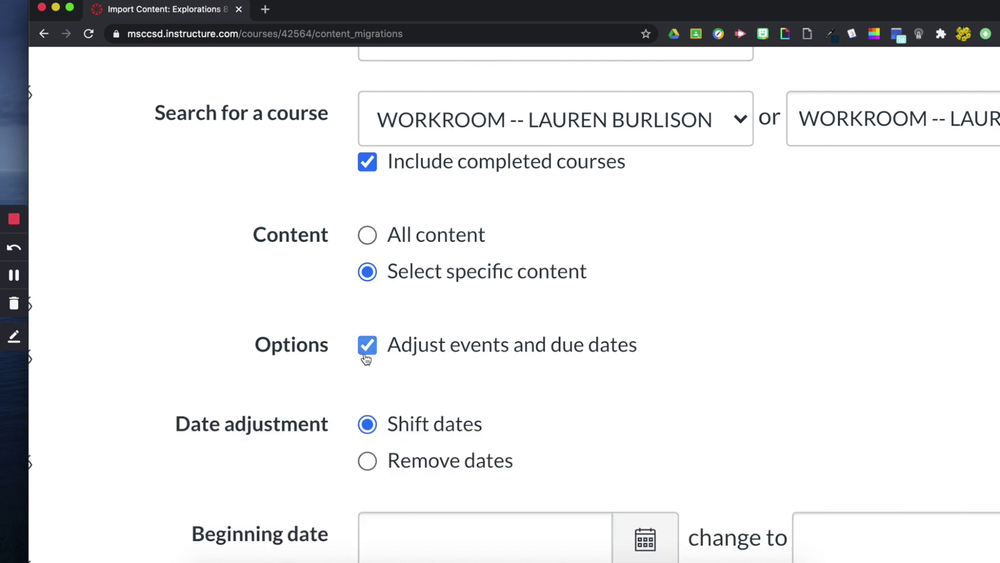
click(364, 358)
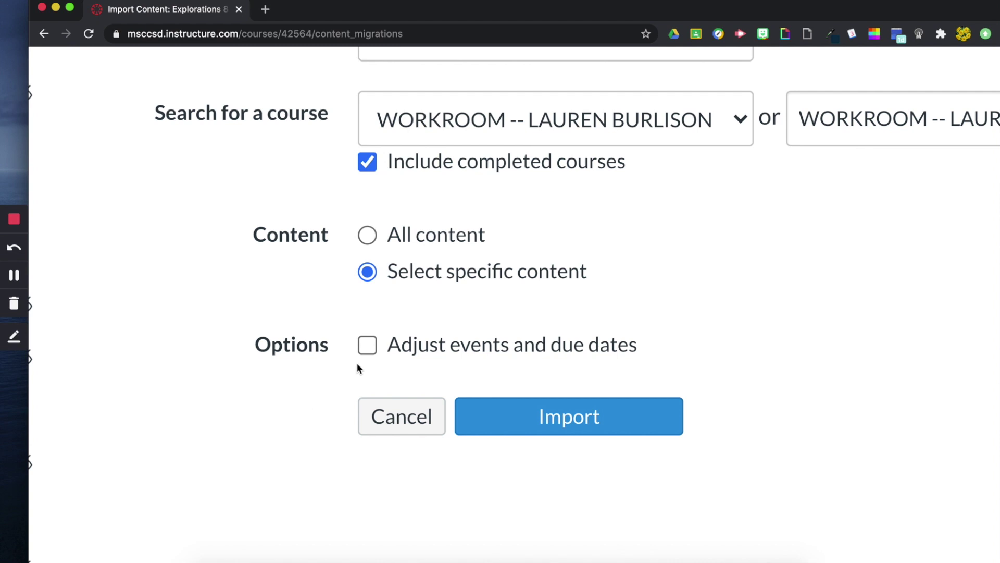
click(368, 347)
scroll(371, 368, down, 1)
scroll(379, 397, down, 3)
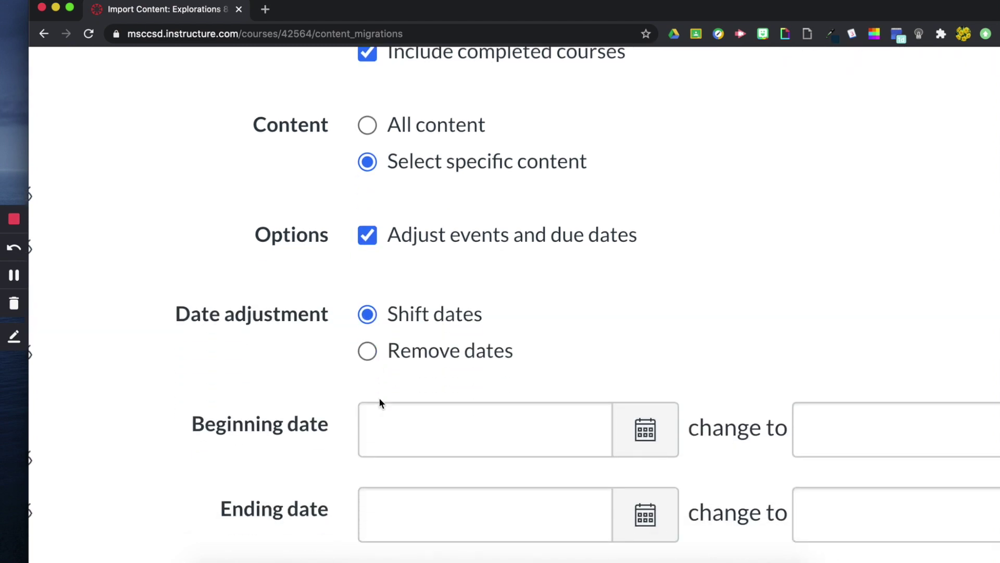
click(368, 327)
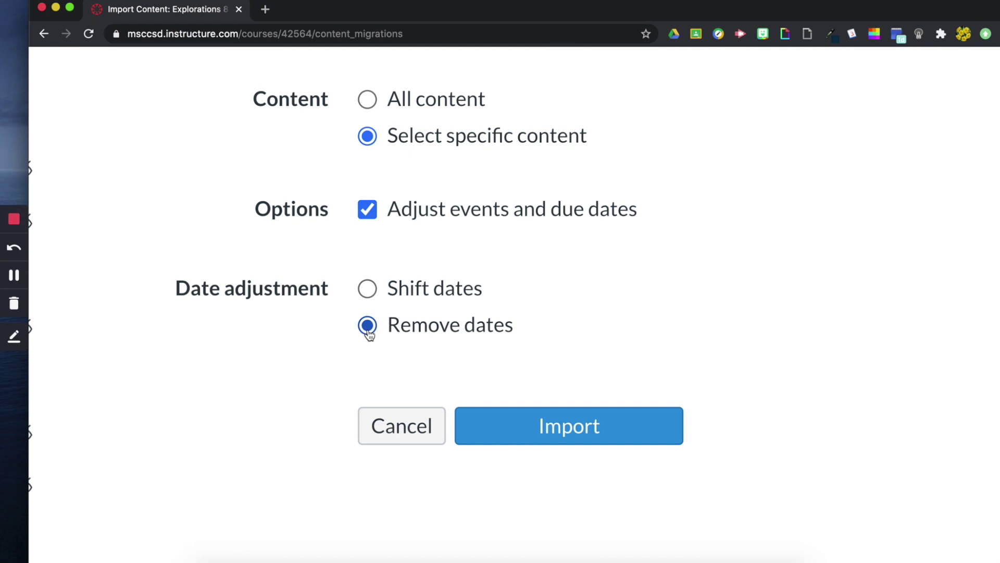
click(369, 211)
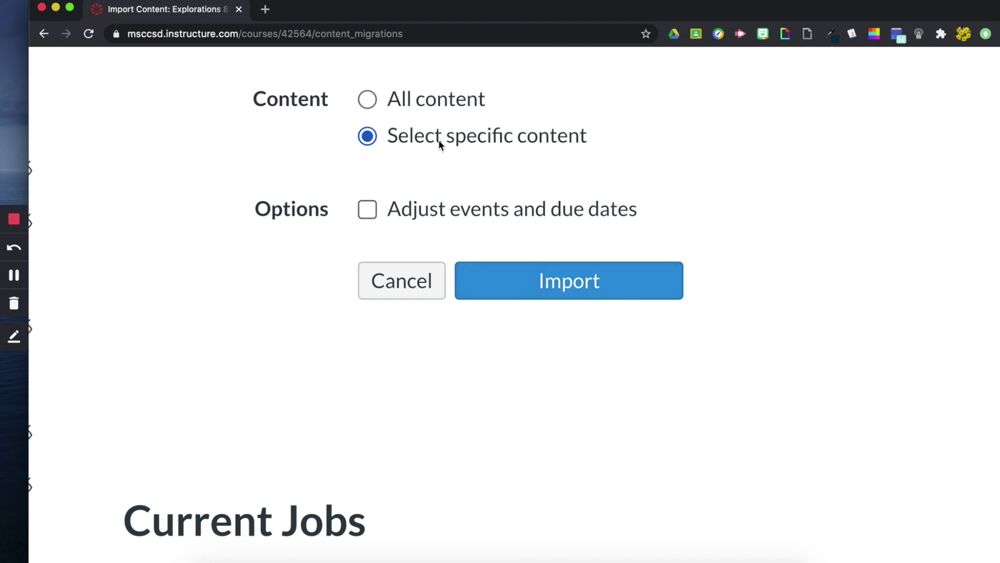
click(579, 283)
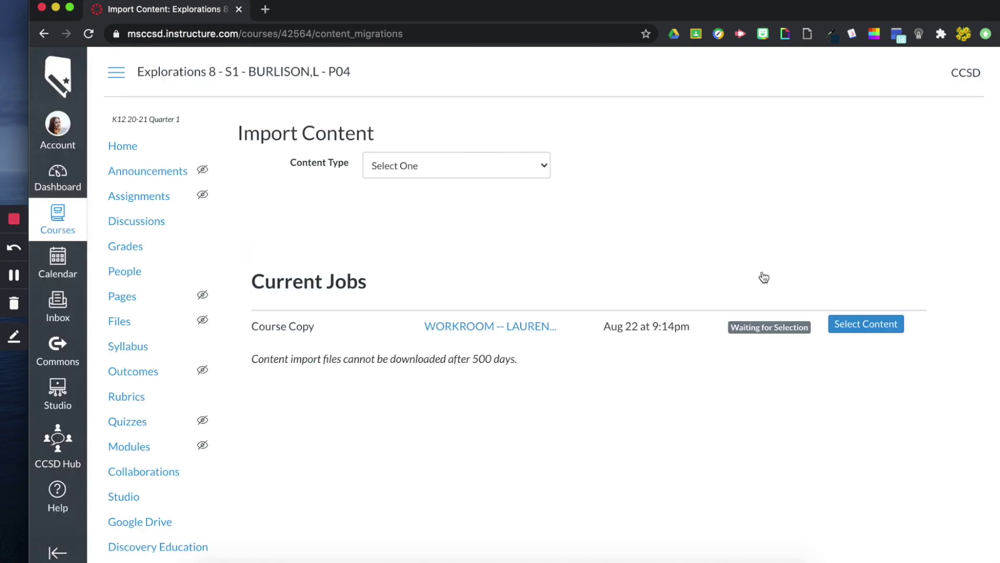
- Bring up the Select Content list for the Course Copy job waiting for selection
click(868, 325)
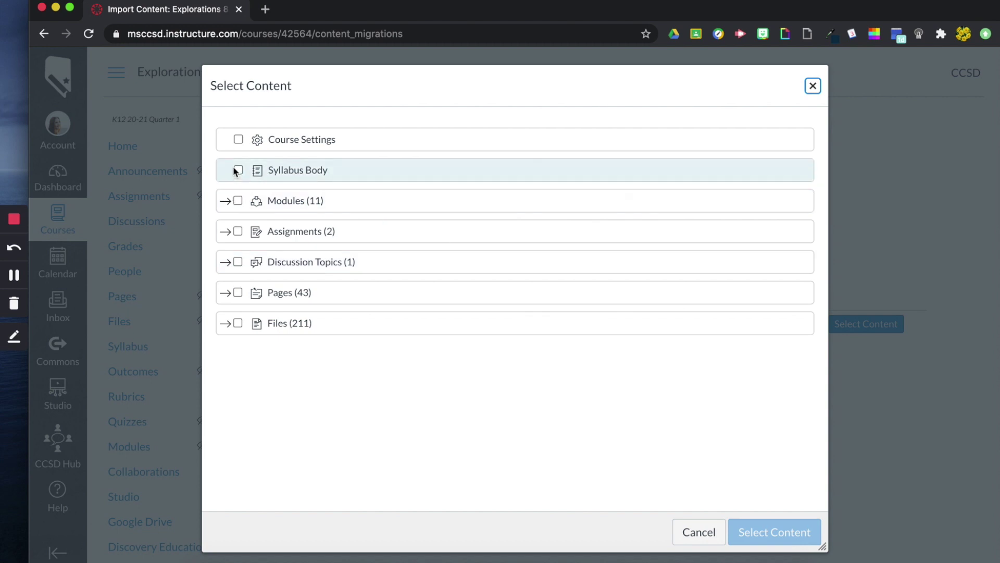
- Mark course settings, syllabus and Module 1 - Introduction to Web Design, then unmark settings and syllabus
click(238, 141)
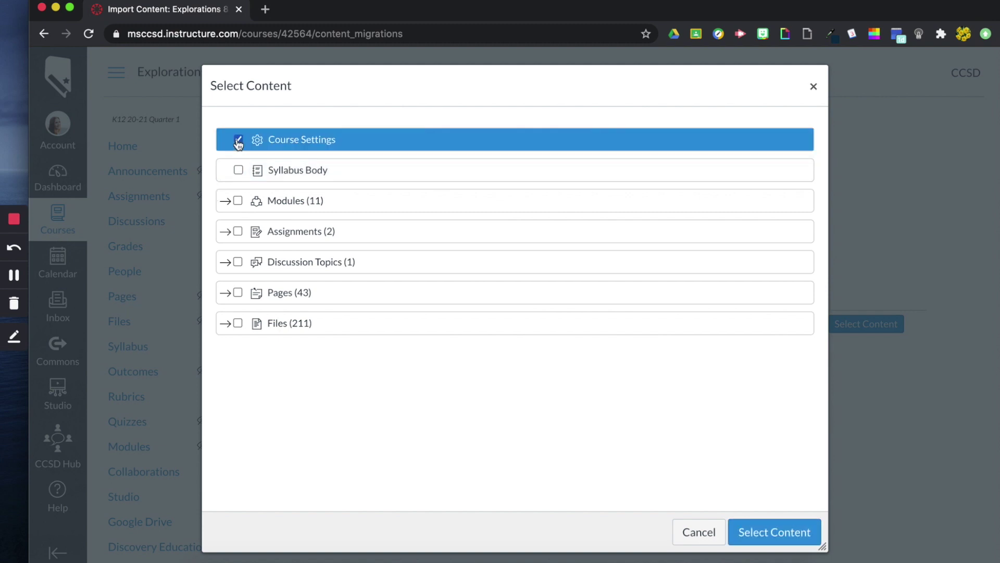
click(238, 170)
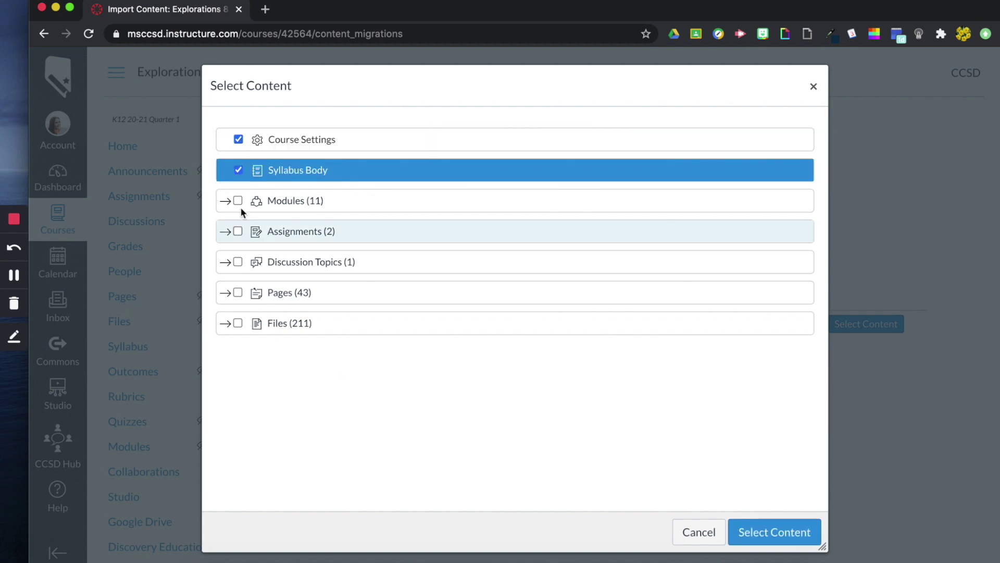
click(224, 201)
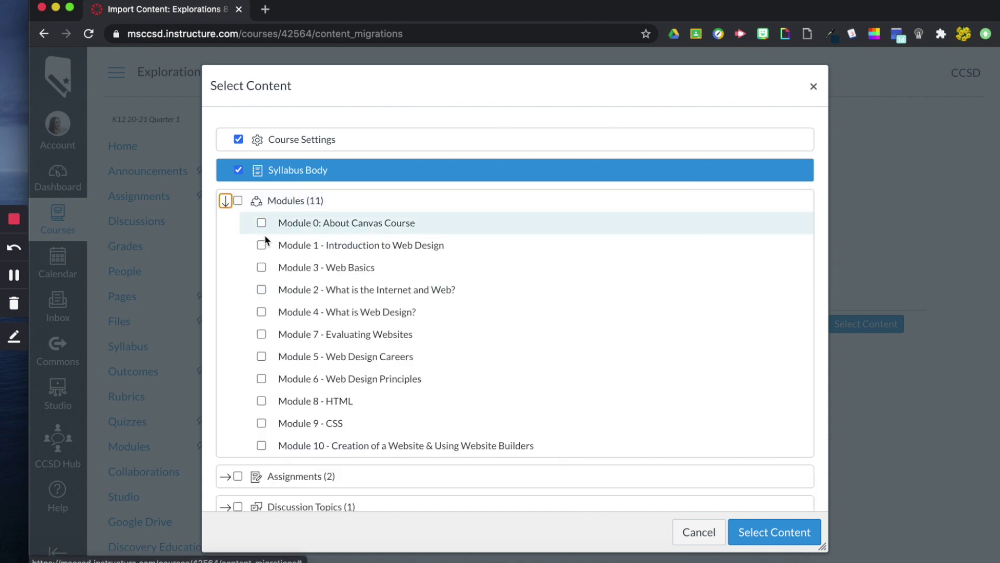
click(262, 246)
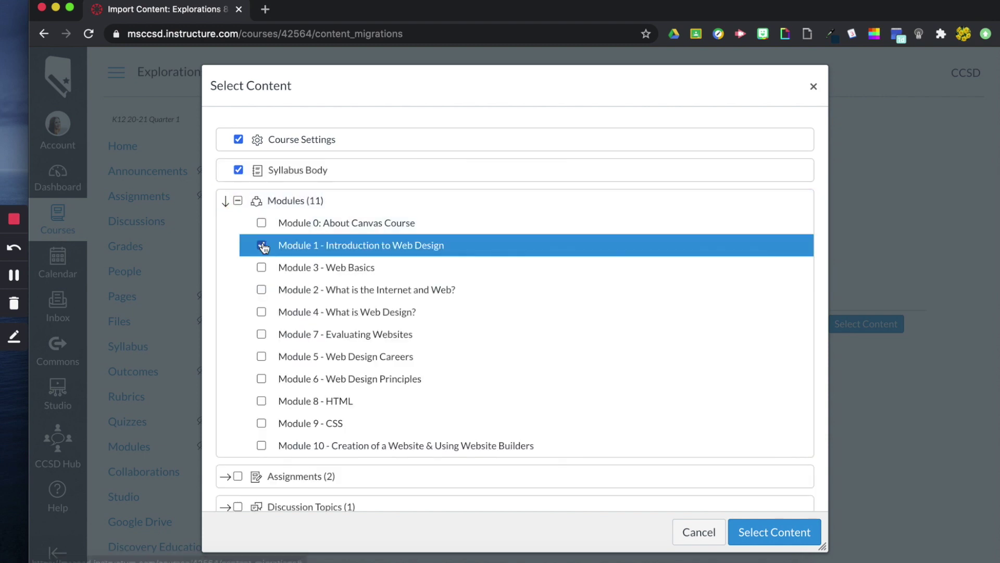
click(239, 170)
click(239, 140)
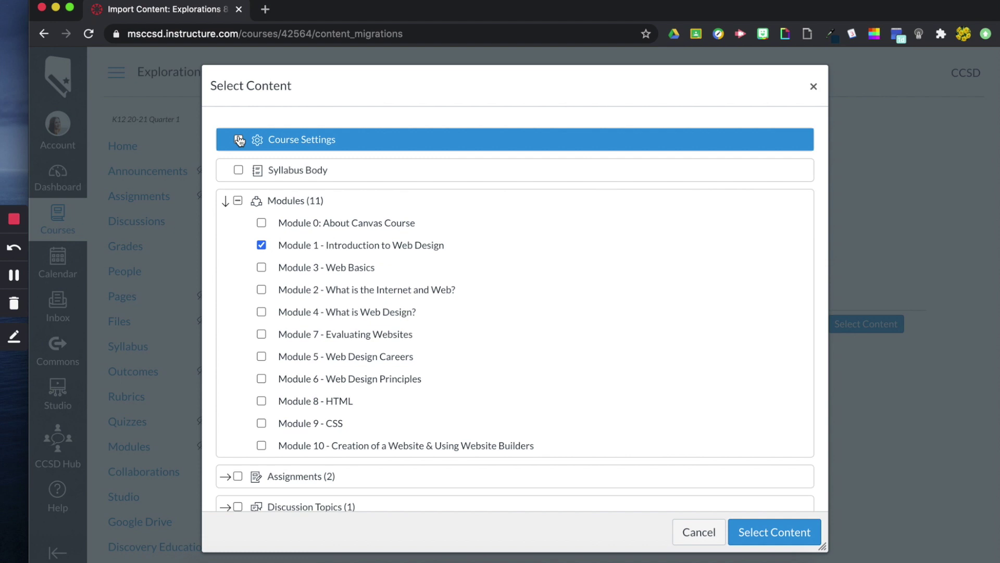
scroll(219, 313, down, 1)
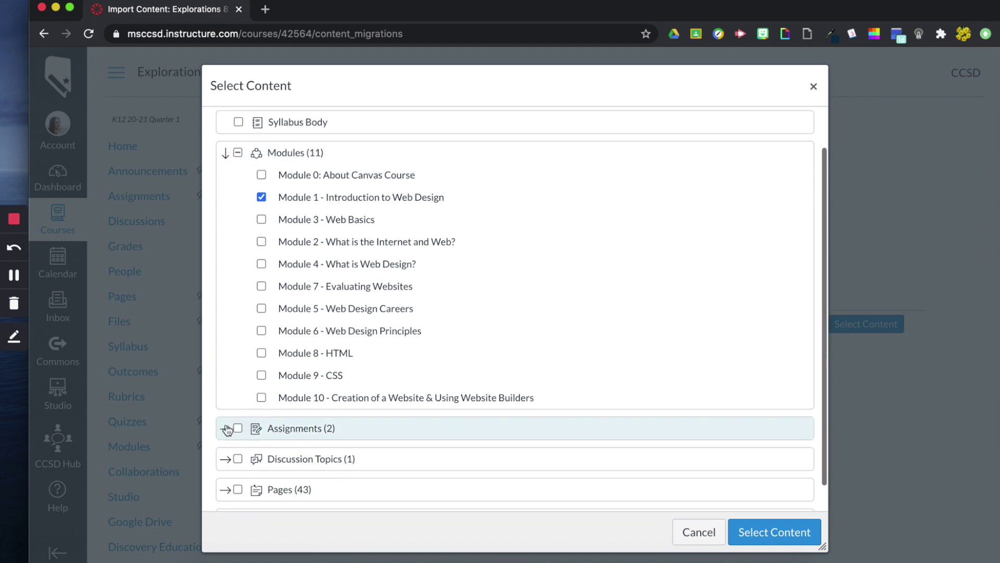
- Explore the Assignments and Discussion Topics lists, then unmark Assignments and Module 1 so nothing is selected
click(226, 428)
scroll(226, 429, down, 2)
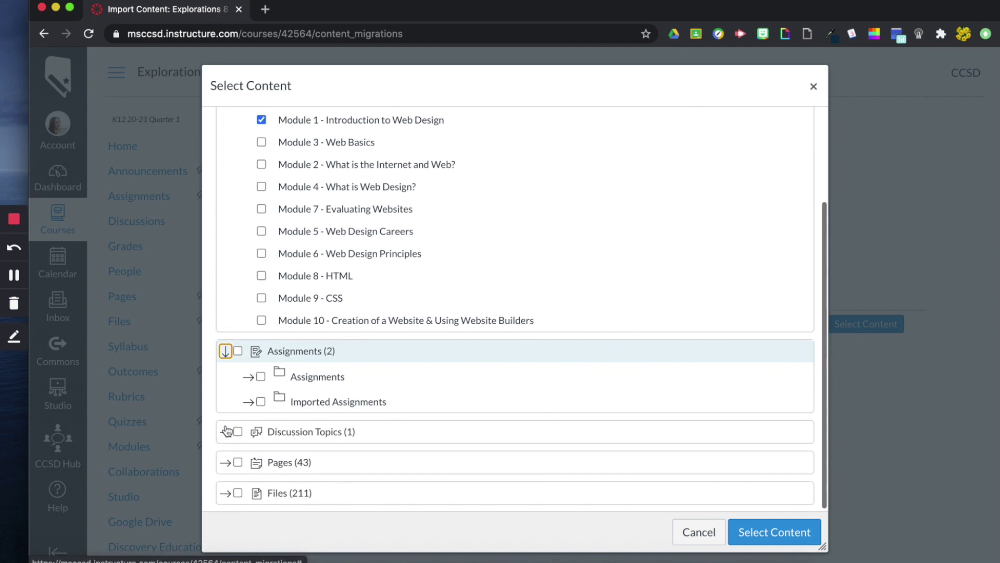
click(249, 377)
scroll(269, 367, down, 1)
click(285, 368)
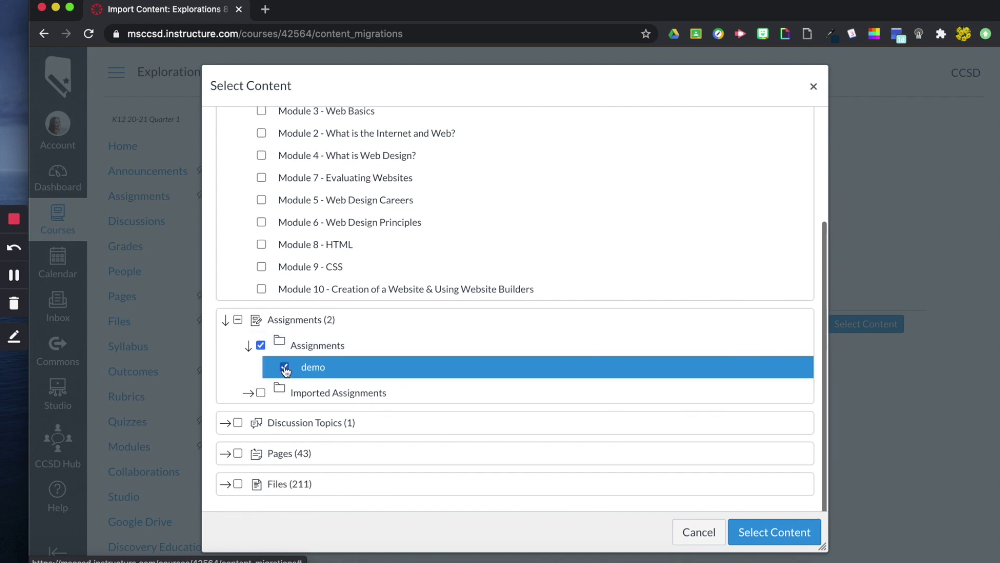
click(261, 346)
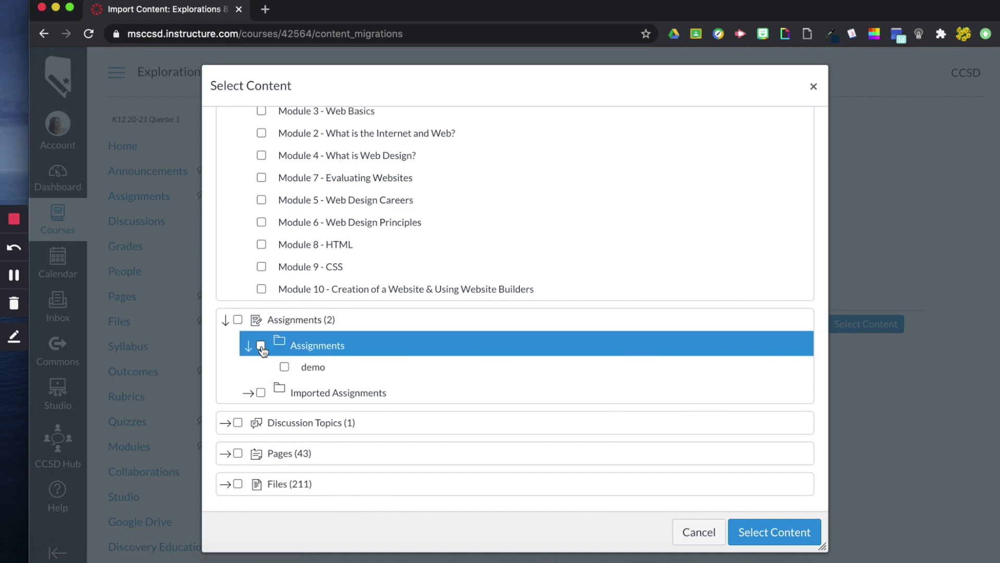
click(249, 346)
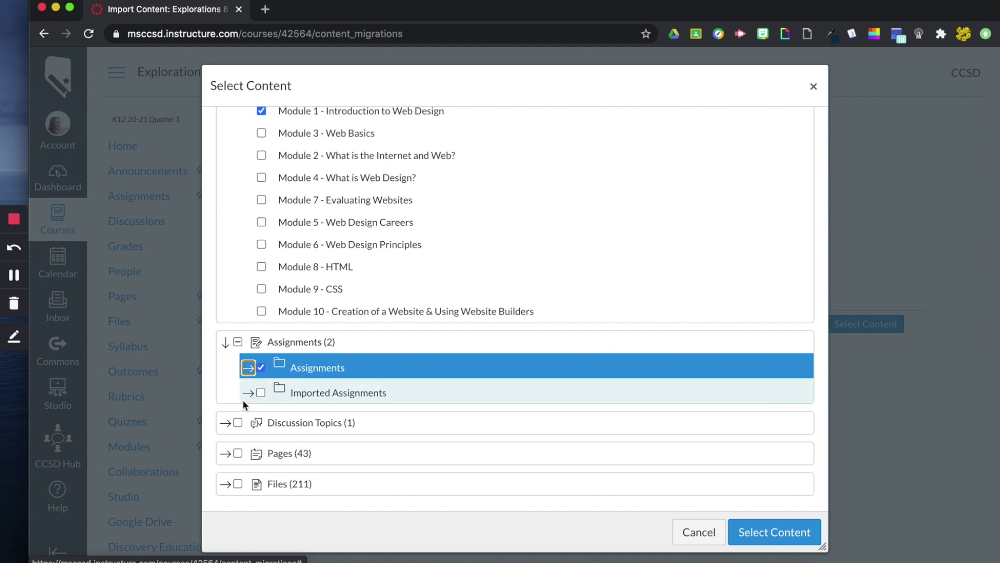
scroll(249, 384, down, 1)
click(225, 377)
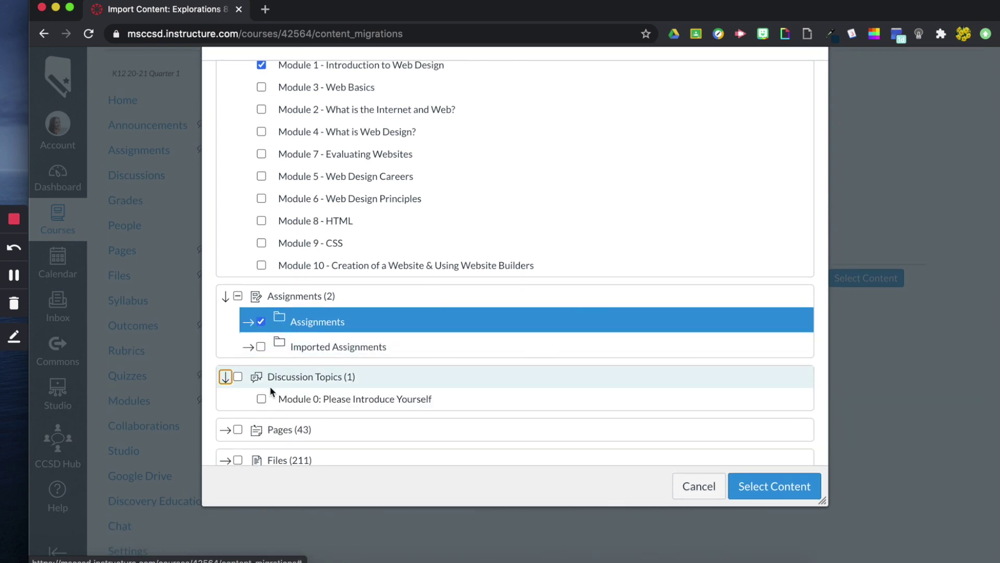
click(266, 400)
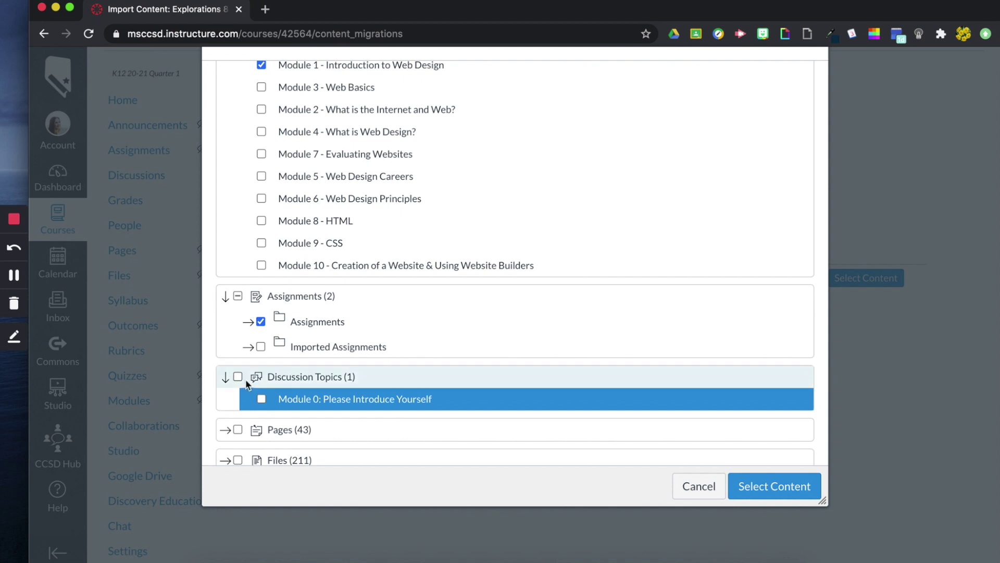
click(226, 381)
click(260, 322)
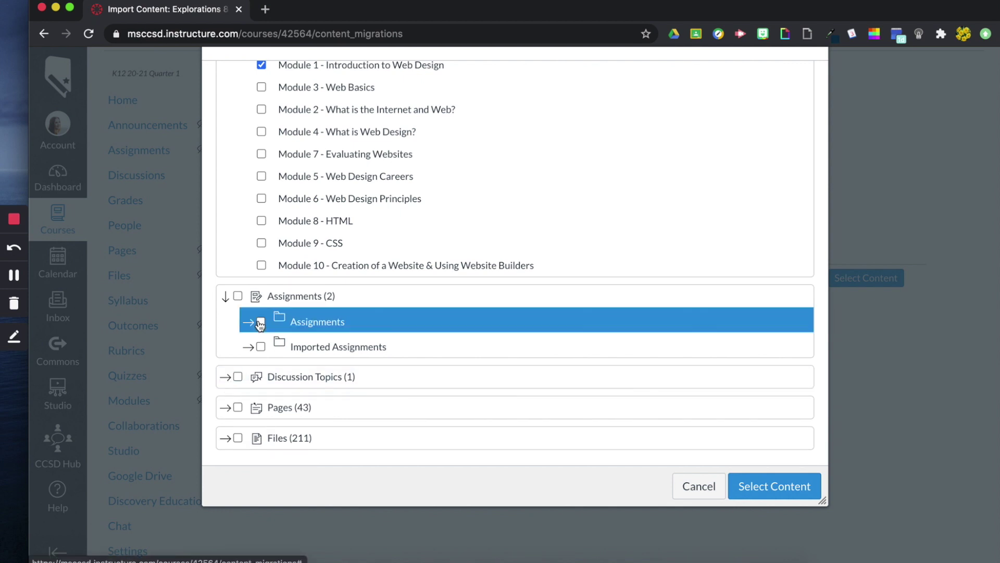
scroll(261, 324, up, 2)
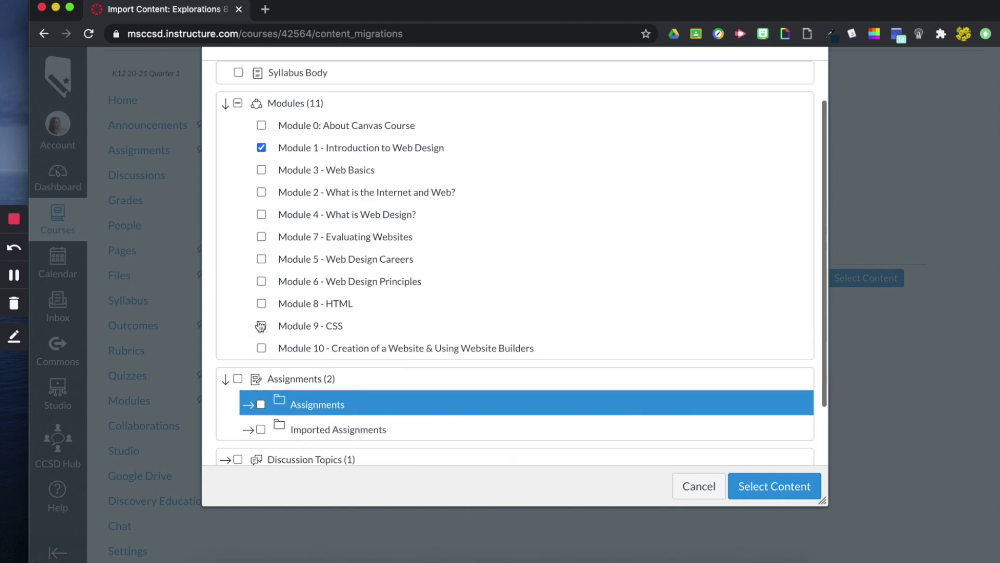
scroll(253, 227, up, 2)
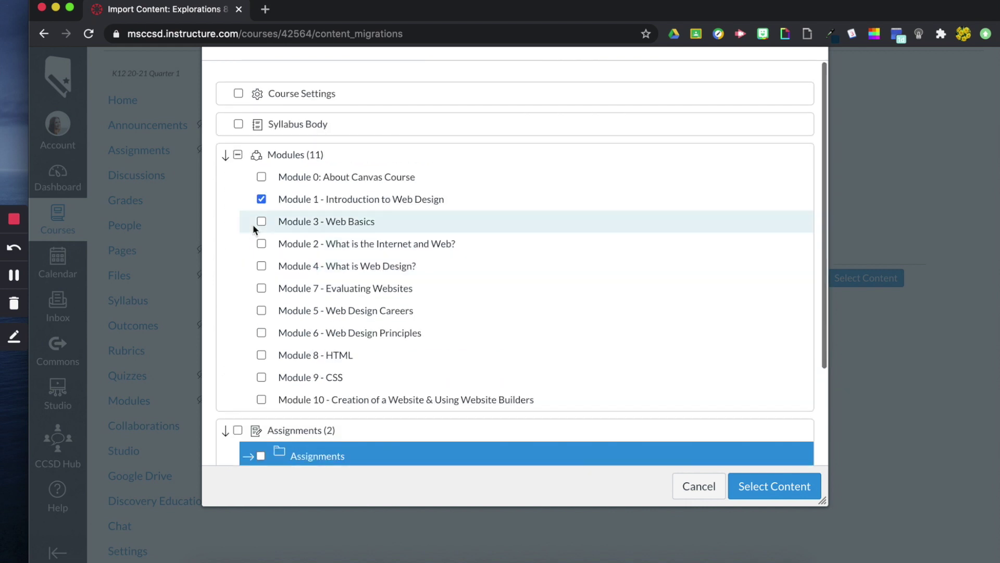
click(261, 198)
scroll(844, 376, up, 1)
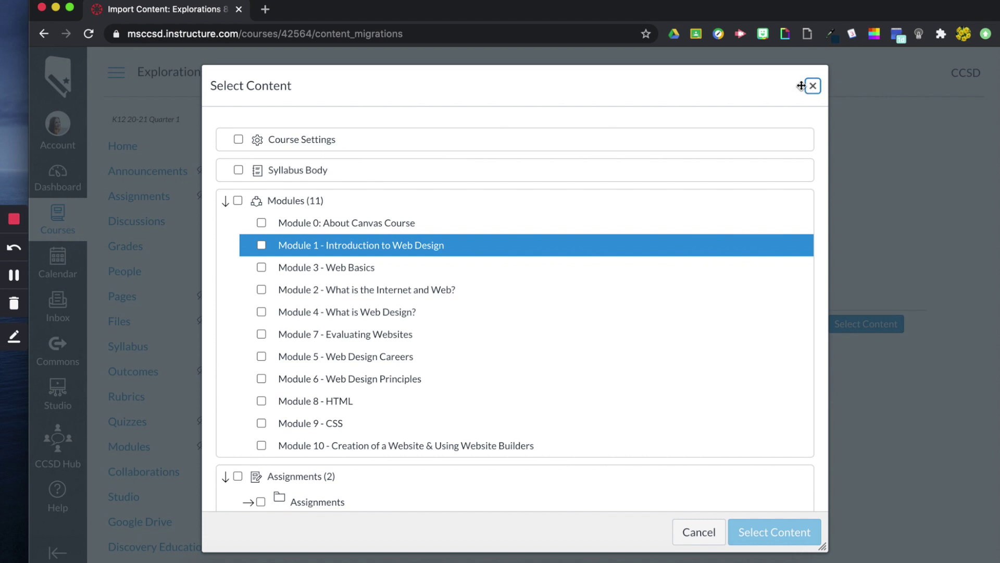
- Abandon the selection and submit a new all-content Course Copy from the AUG21 WORKROOM course
click(811, 86)
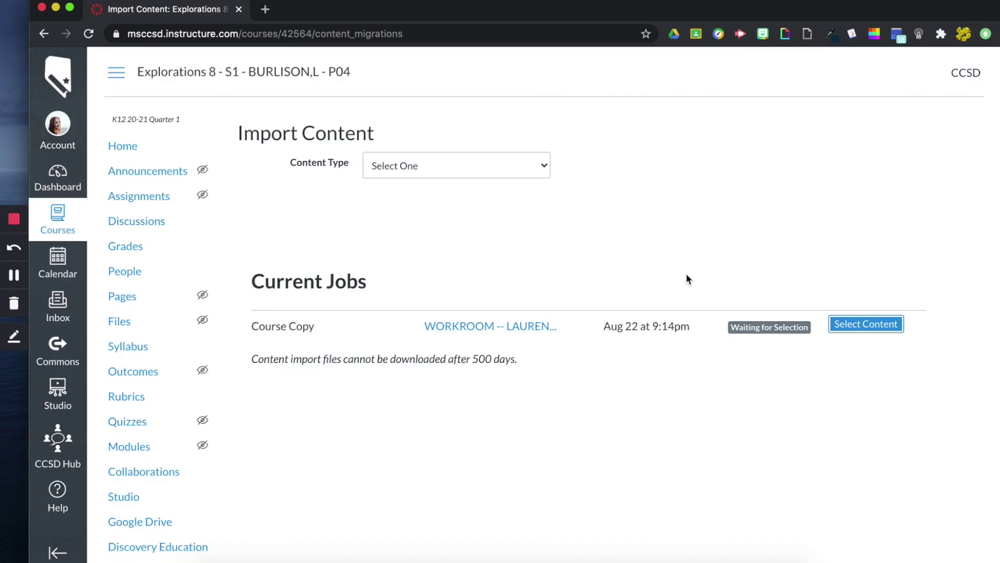
click(485, 172)
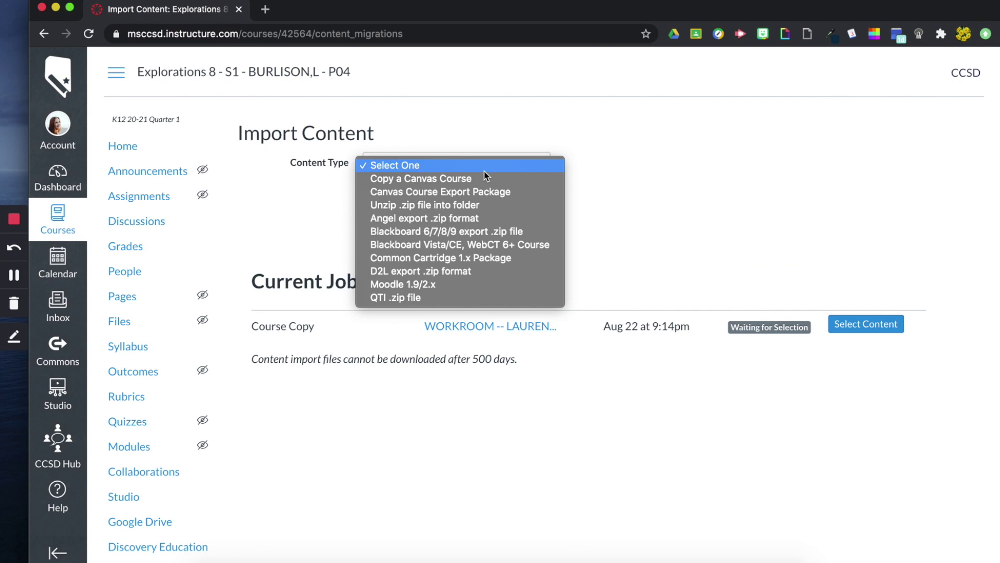
click(438, 180)
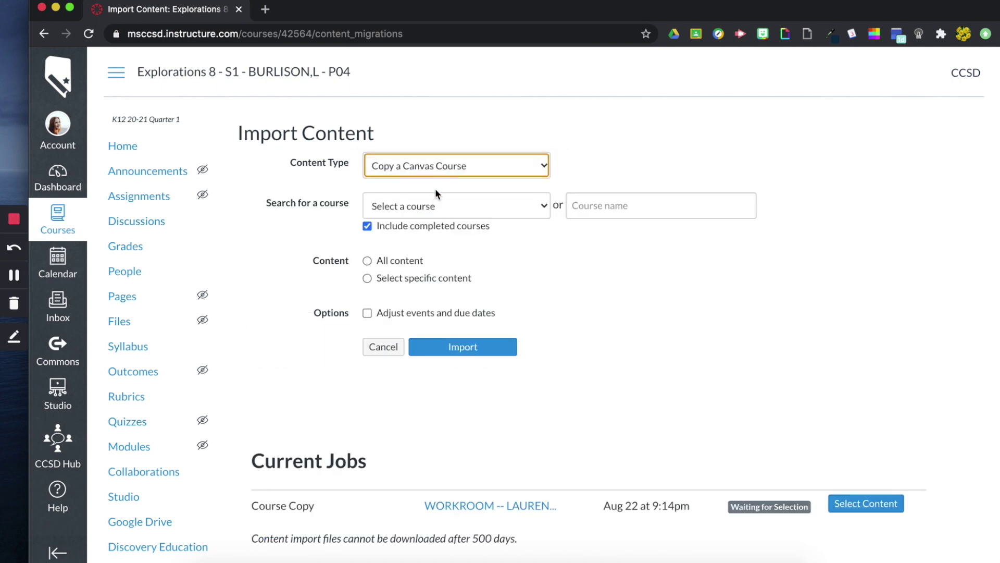
click(445, 203)
scroll(453, 380, down, 10)
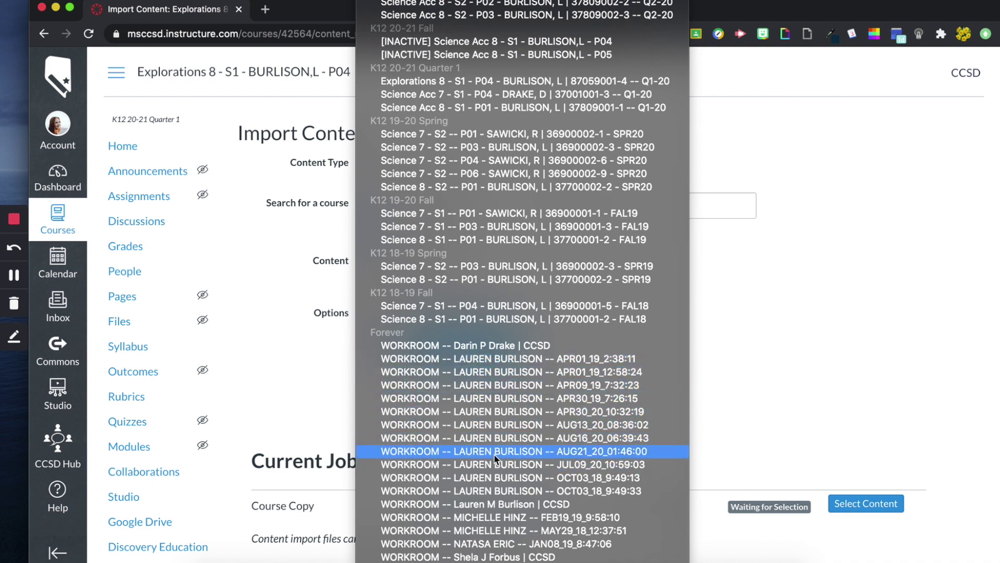
click(599, 451)
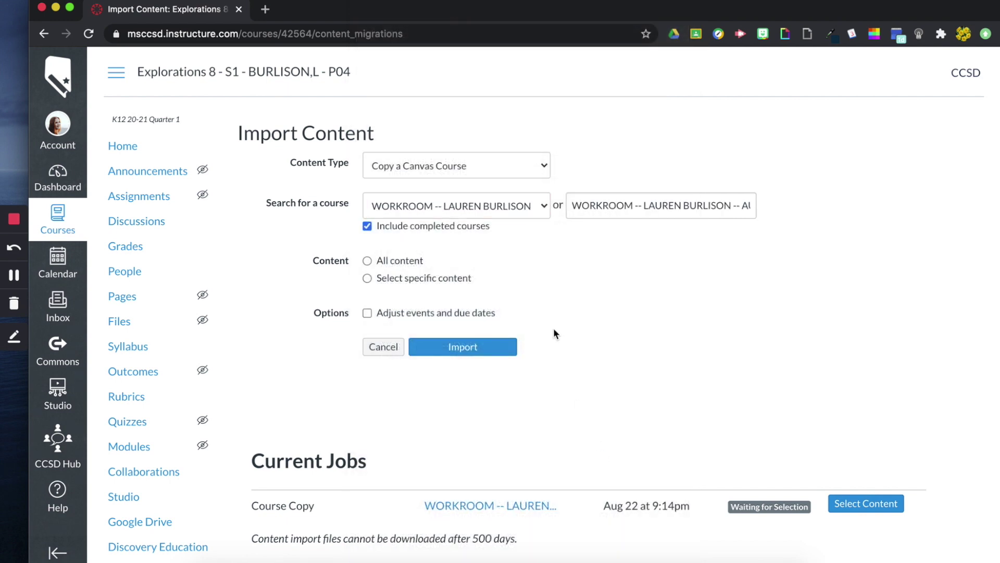
click(367, 261)
click(468, 350)
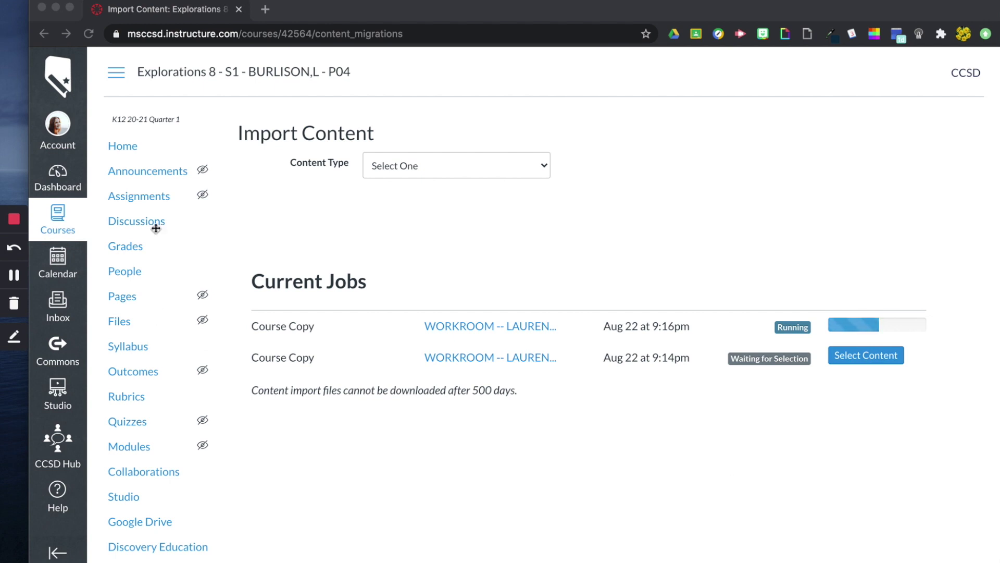
- Go to the Explorations 8 course home page while the copy job runs
click(126, 147)
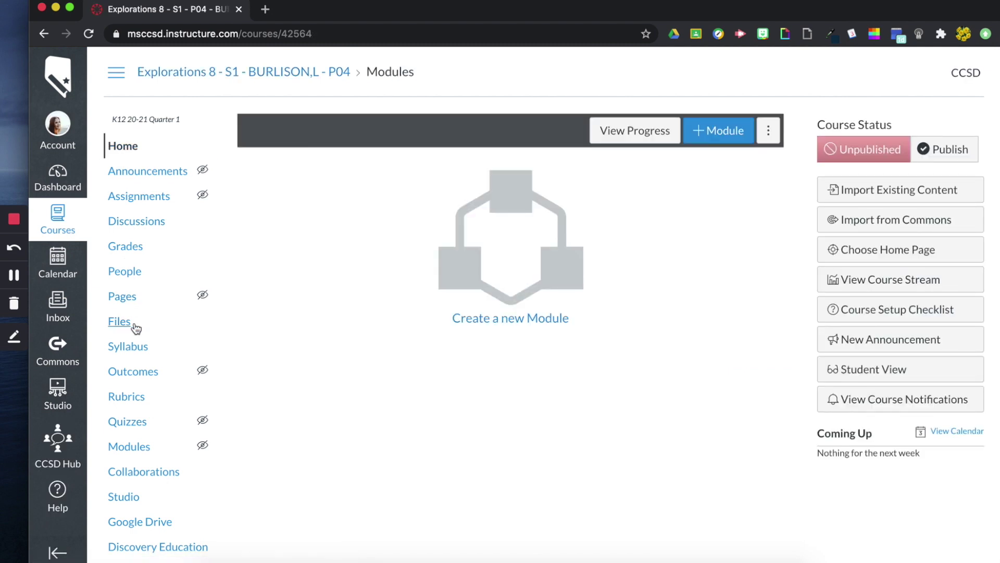
scroll(134, 327, down, 1)
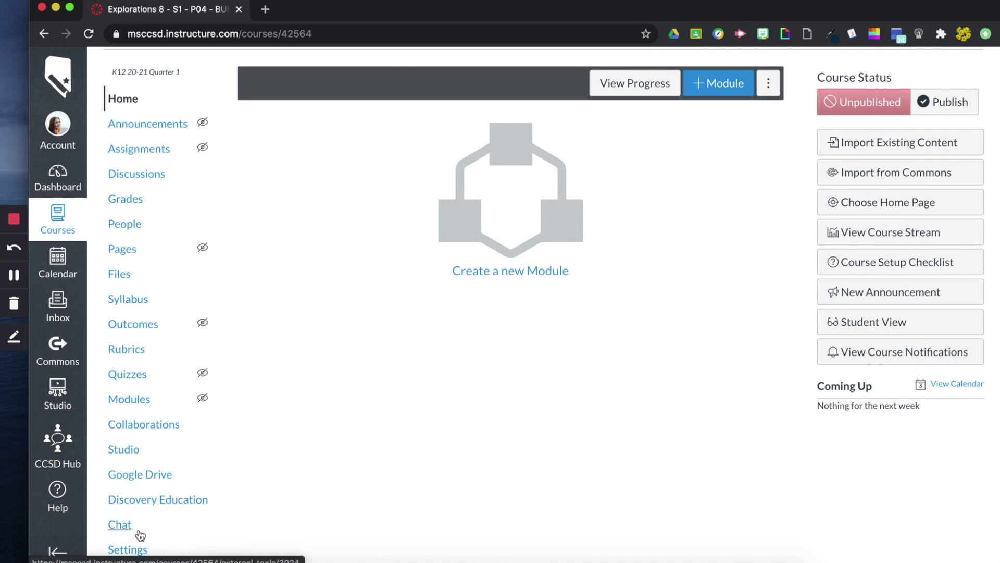
- Return via Settings to the Import Content page showing the Workroom copy completed with 4 issues
click(127, 550)
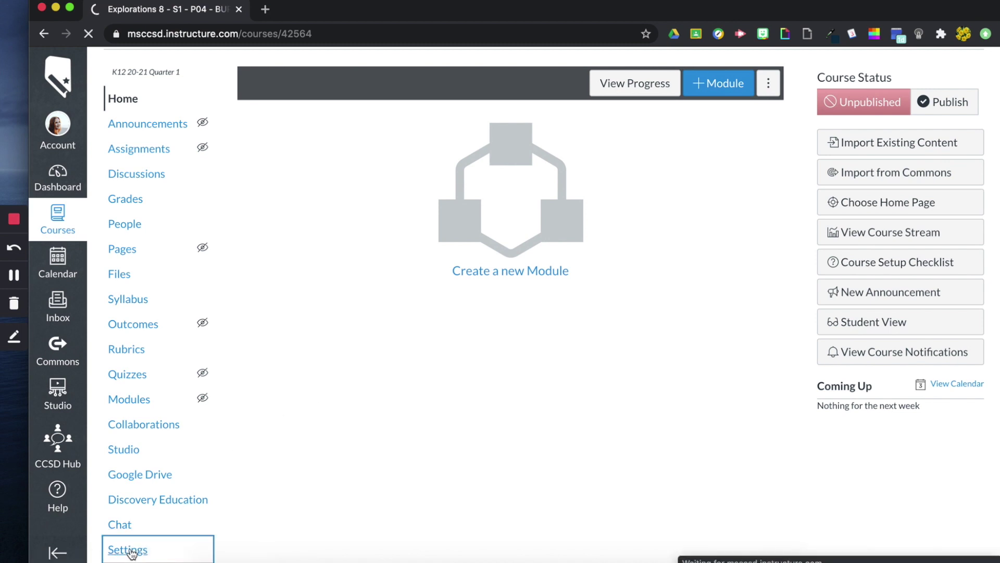
click(866, 322)
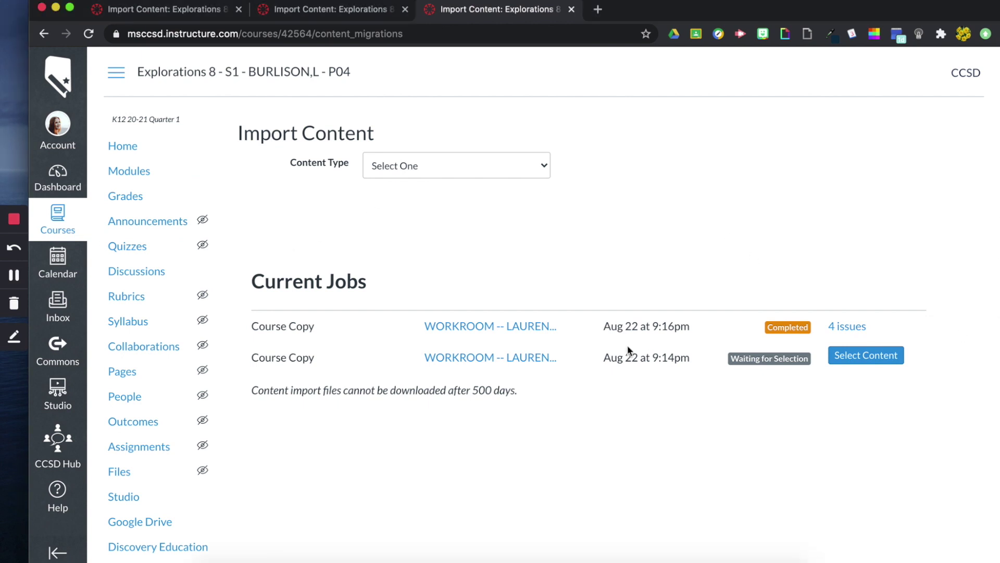
- Expand the completed copy's four missing-link issues
click(849, 328)
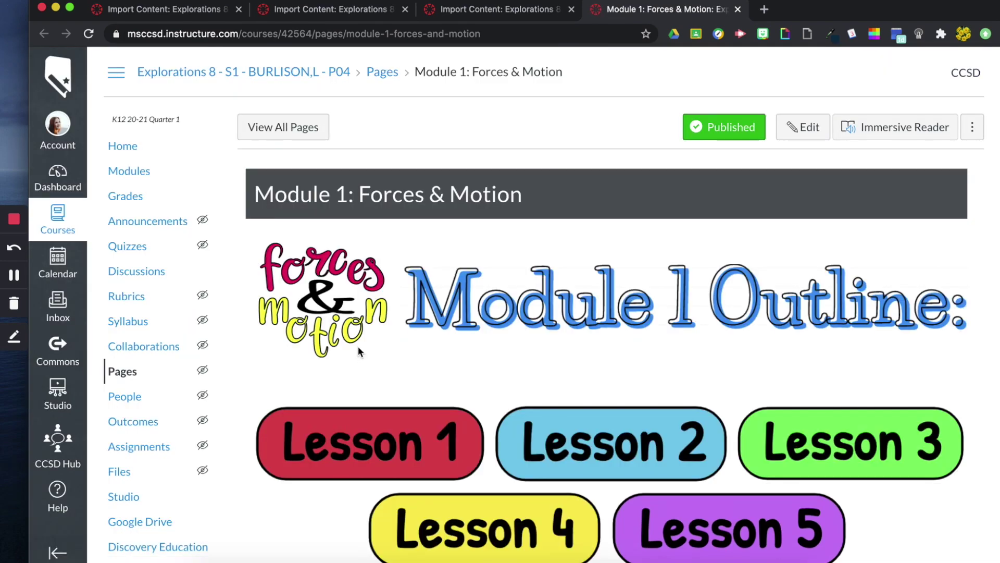
scroll(446, 340, down, 1)
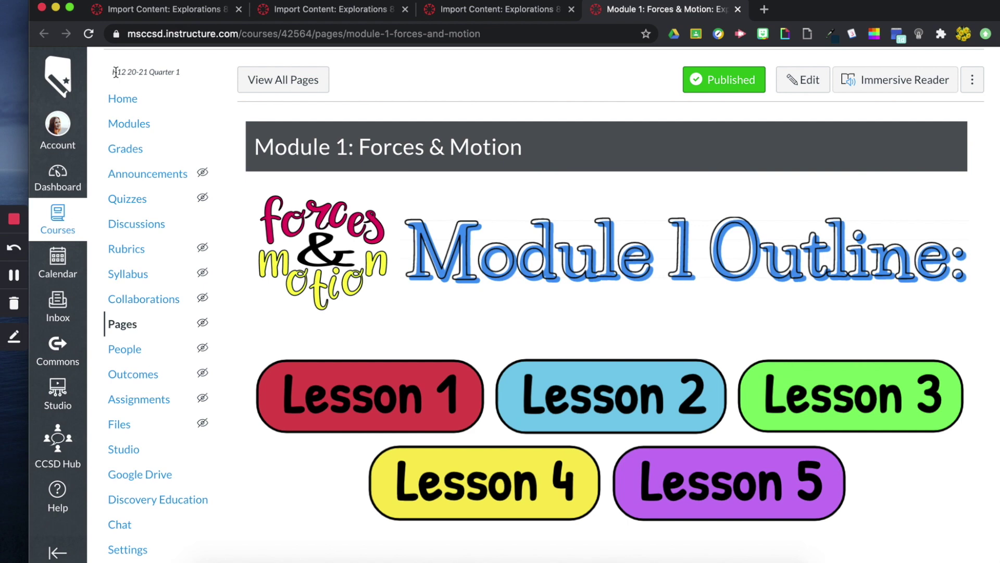
click(134, 103)
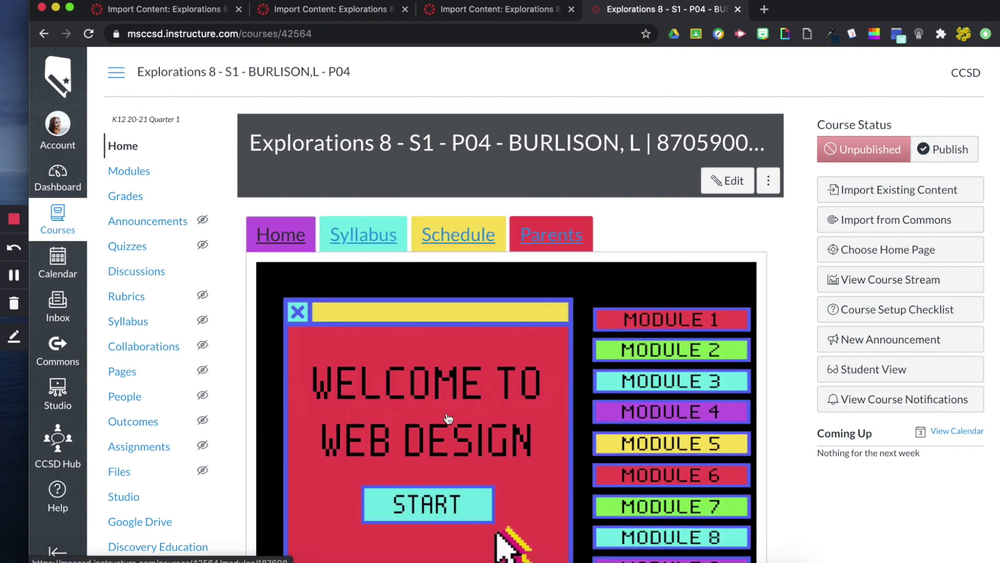
scroll(448, 419, down, 3)
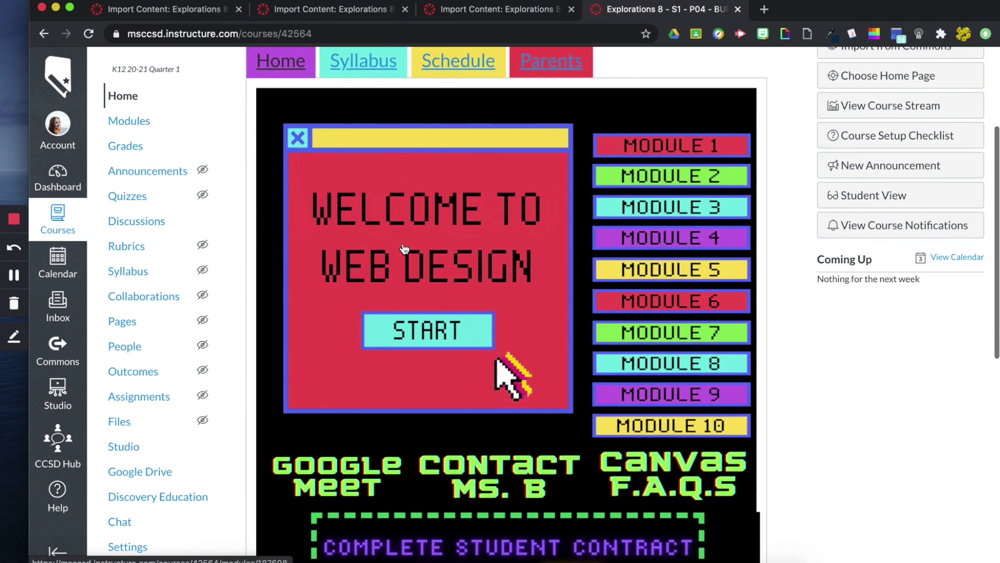
scroll(403, 248, down, 5)
scroll(403, 248, up, 10)
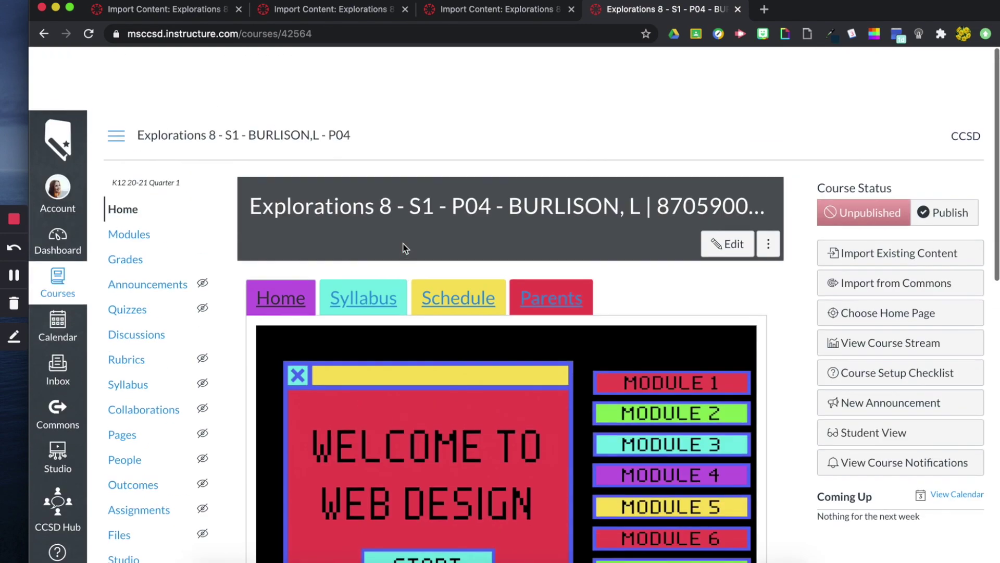
scroll(402, 249, down, 1)
- Browse the home page's Syllabus, Live Lesson Schedule and Parents sections, then return to Welcome to Web Design
click(383, 242)
click(451, 221)
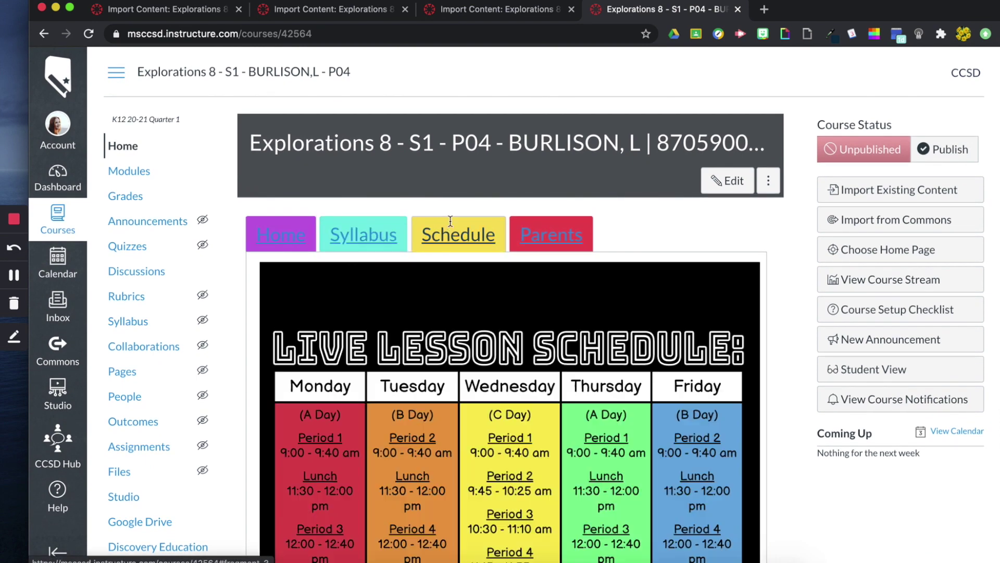
click(548, 240)
click(260, 246)
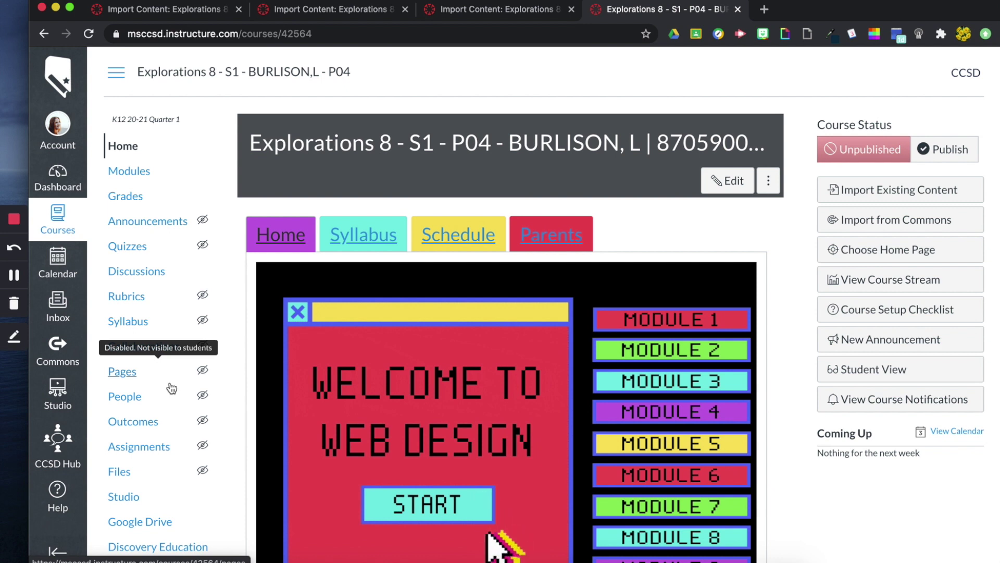
scroll(170, 389, down, 5)
click(127, 545)
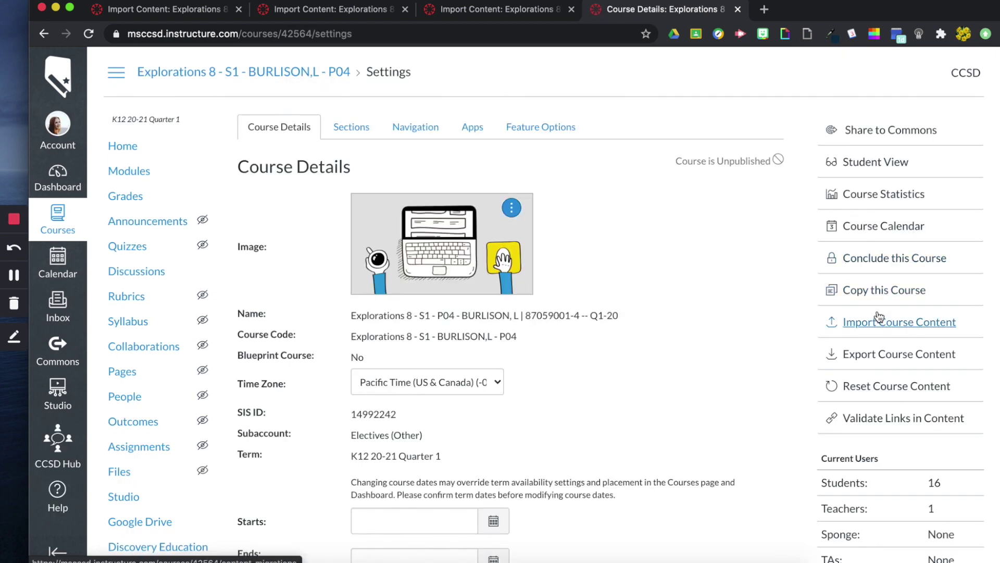
click(878, 317)
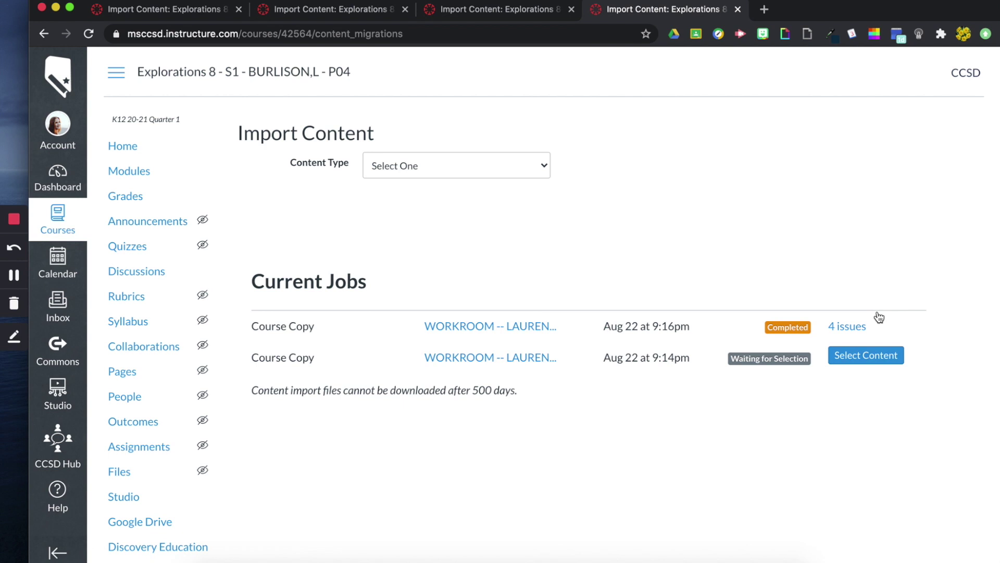
click(146, 148)
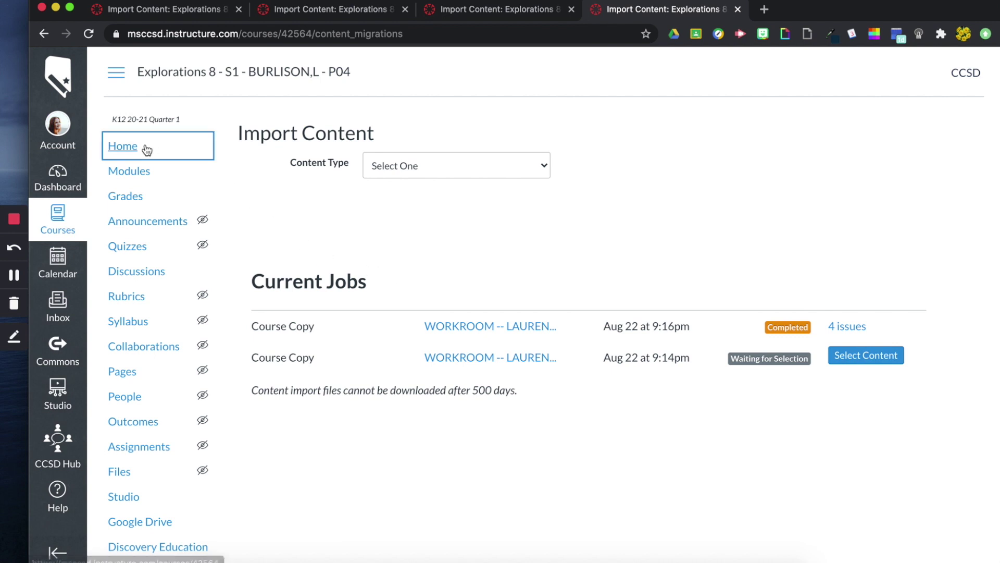